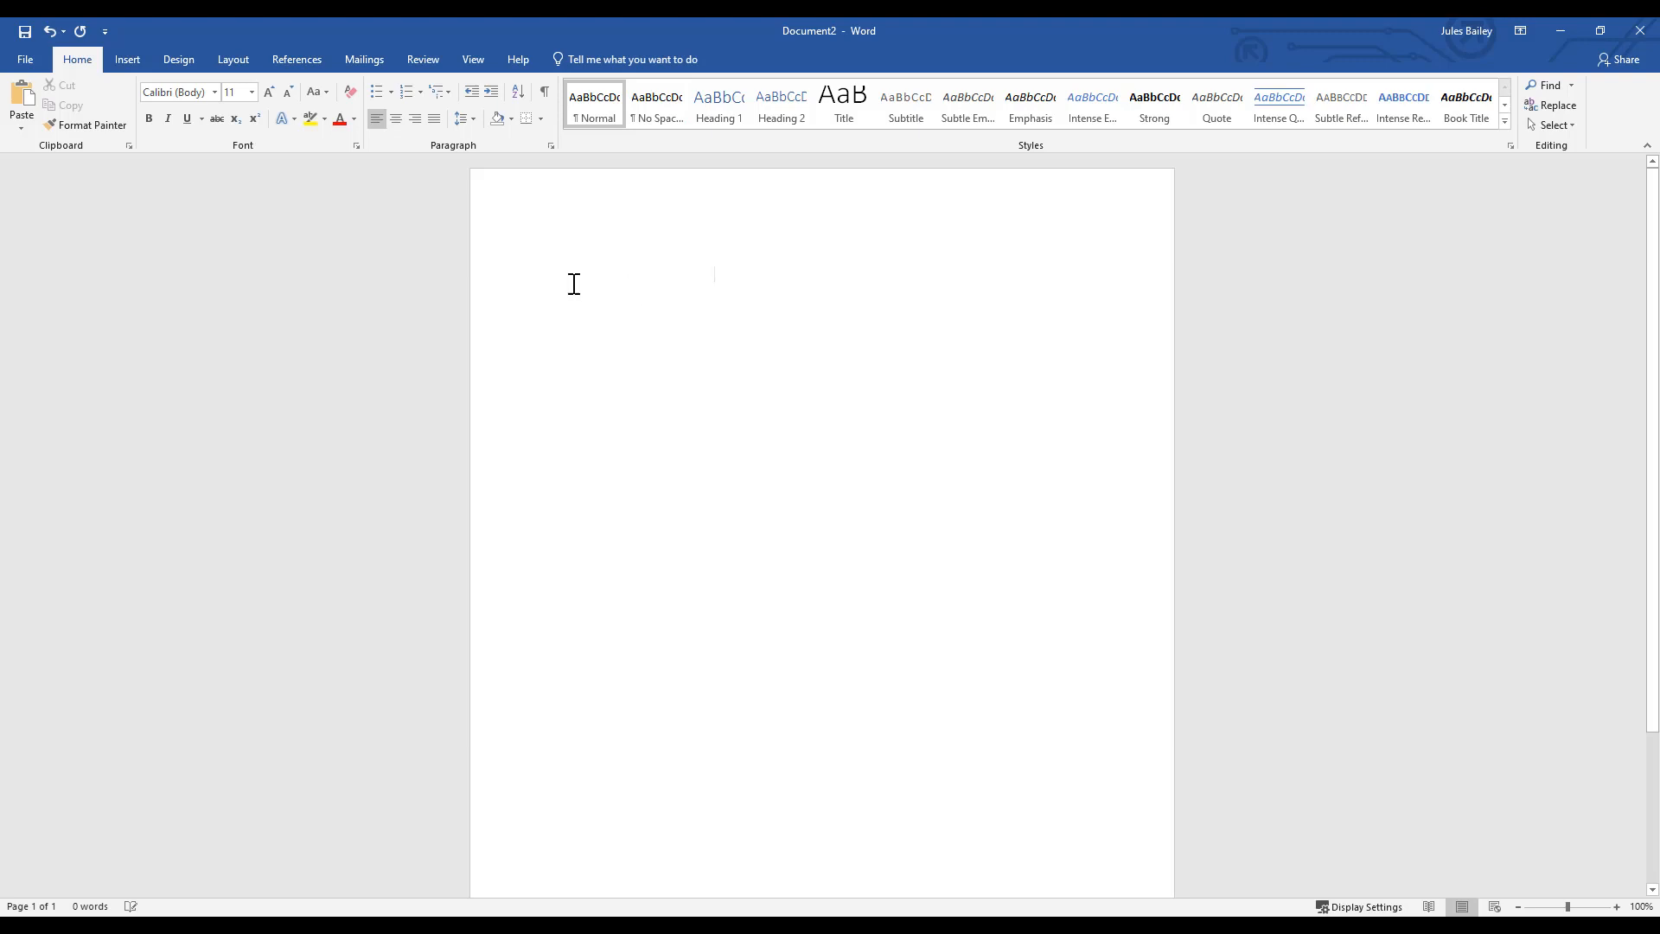
- View the page margin presets to check the blank document's margins
key("ctrl+z")
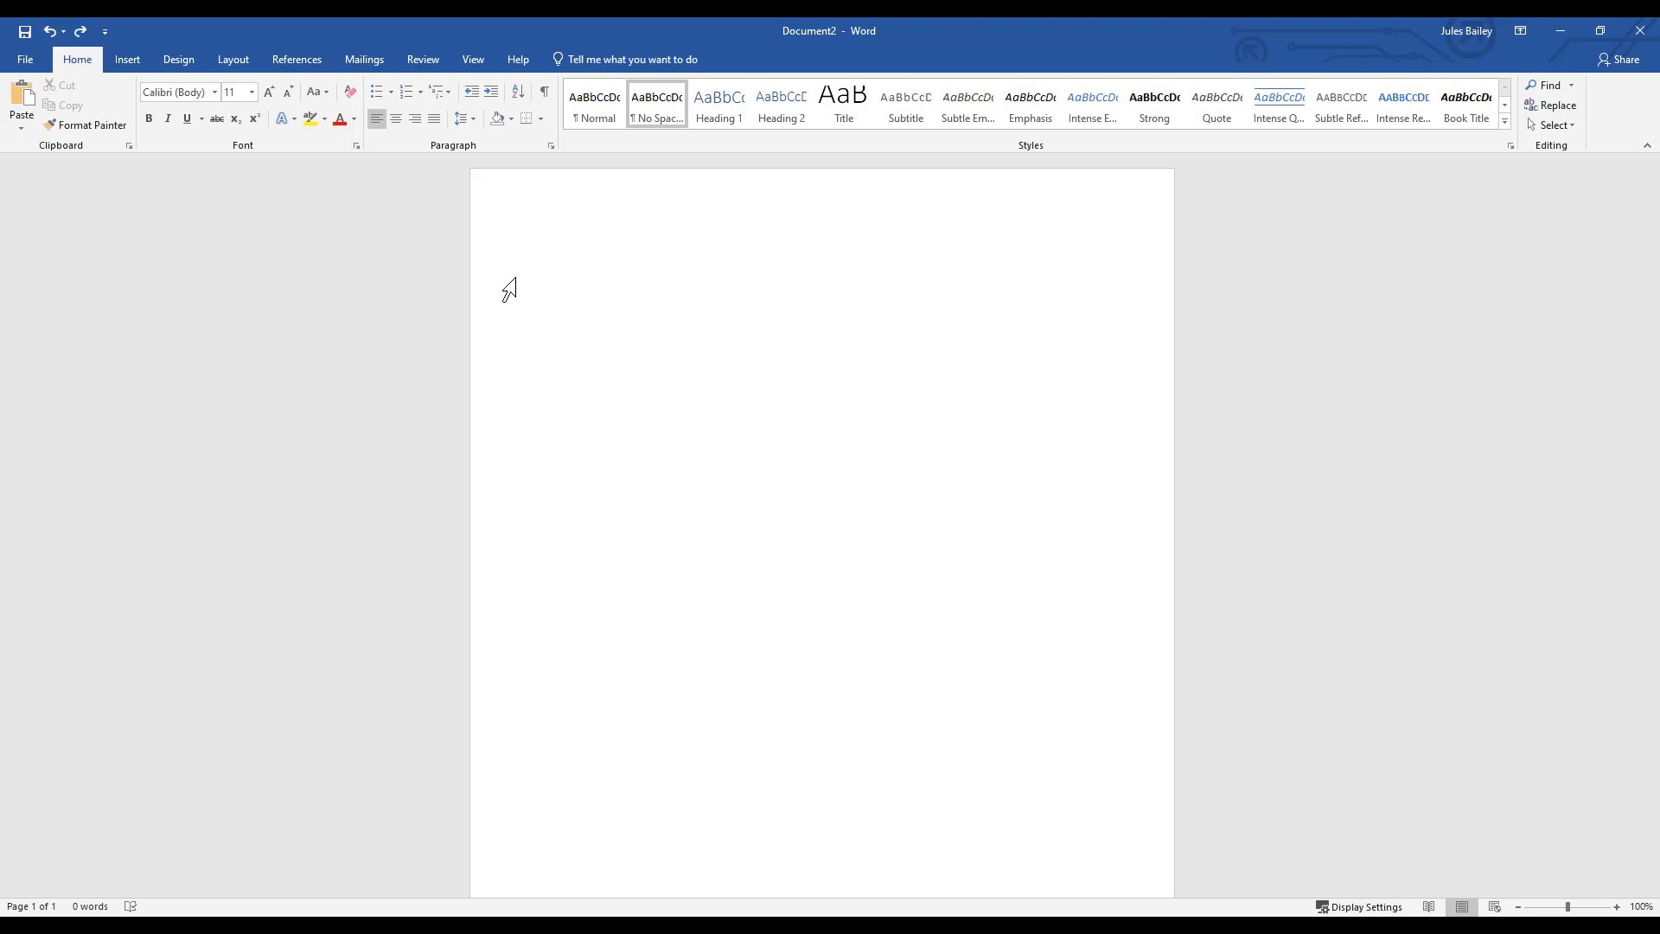
left_click(243, 54)
left_click(22, 117)
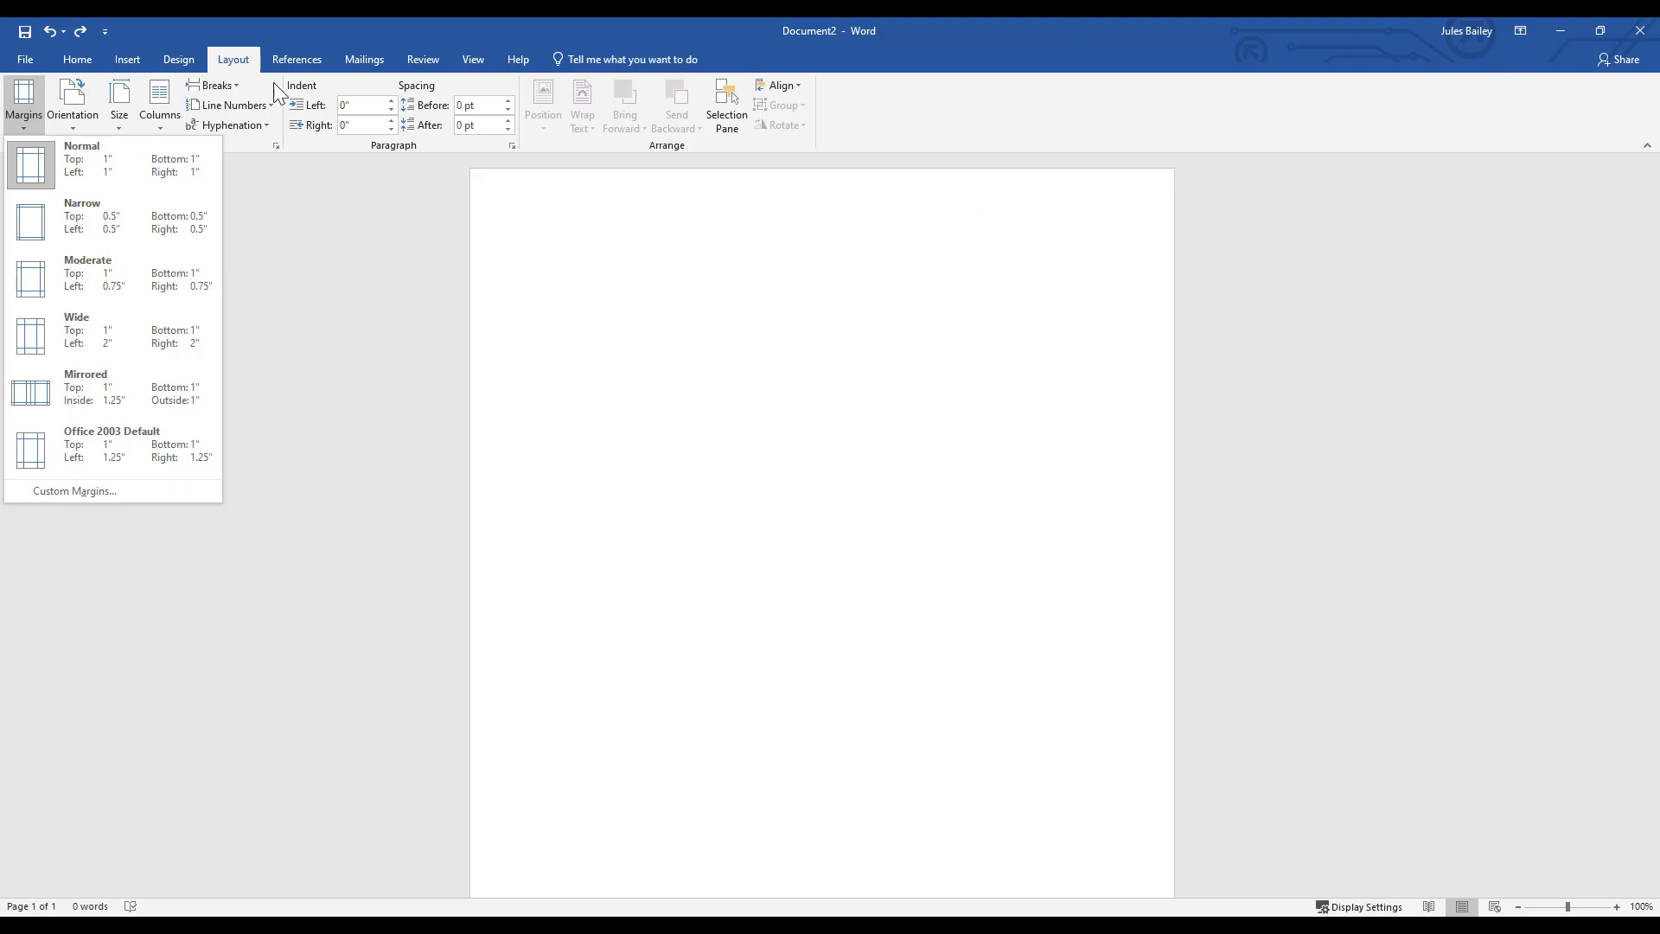
- Insert a page number at the top of the page using Plain Number 3, and return to the document body
left_click(125, 60)
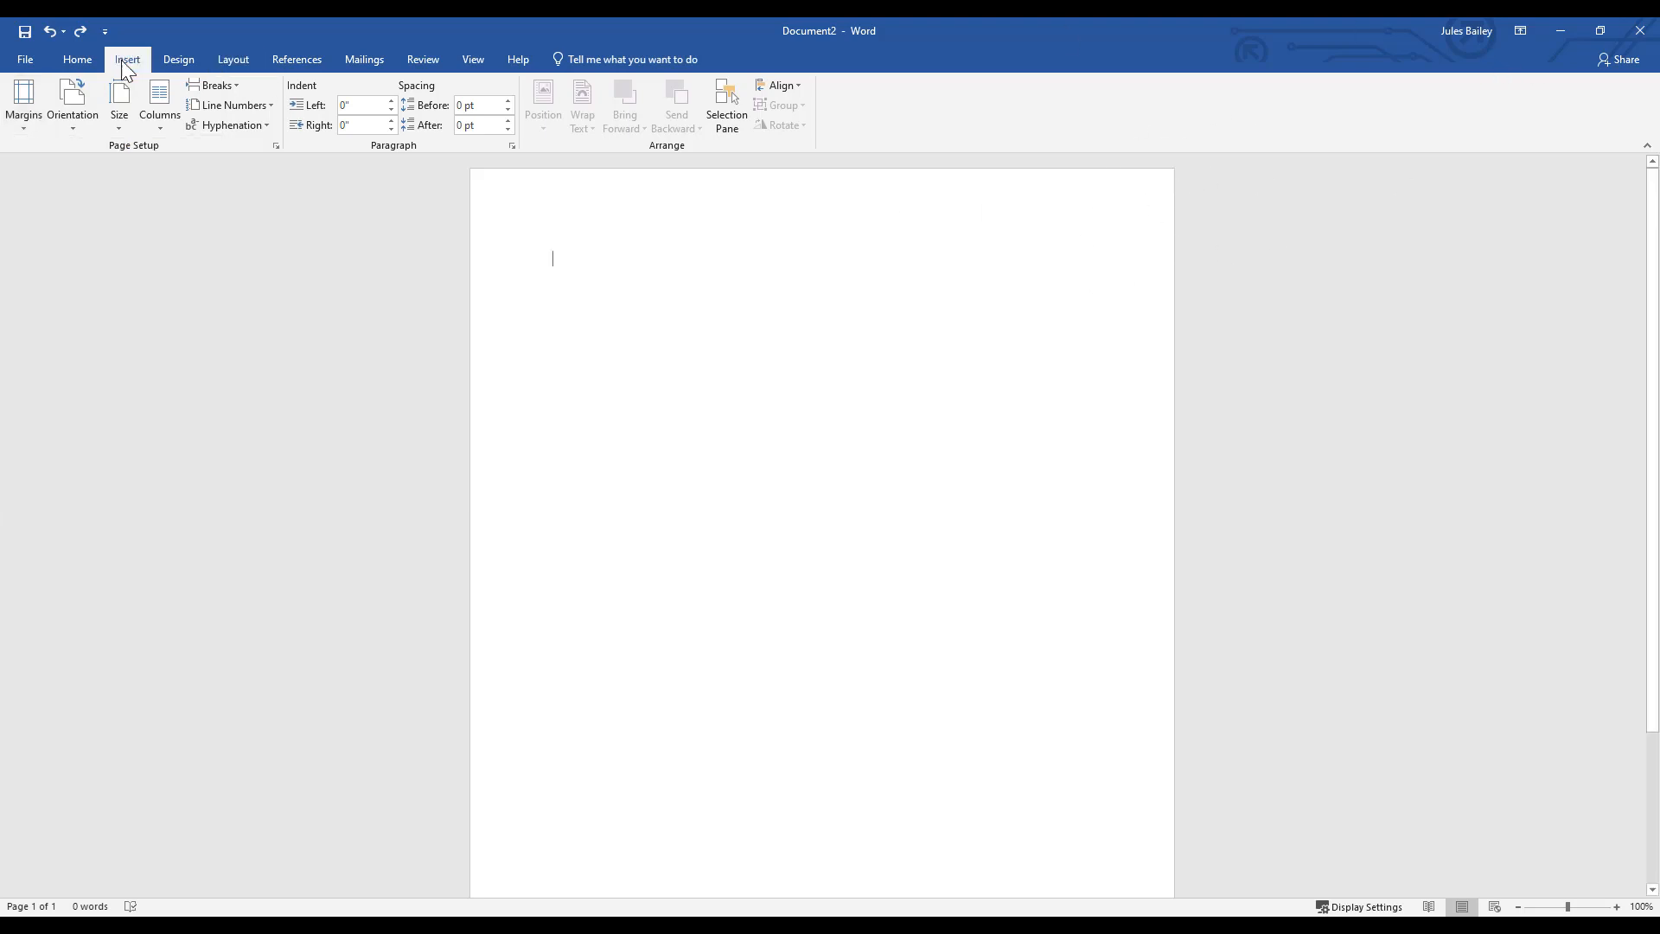
left_click(126, 61)
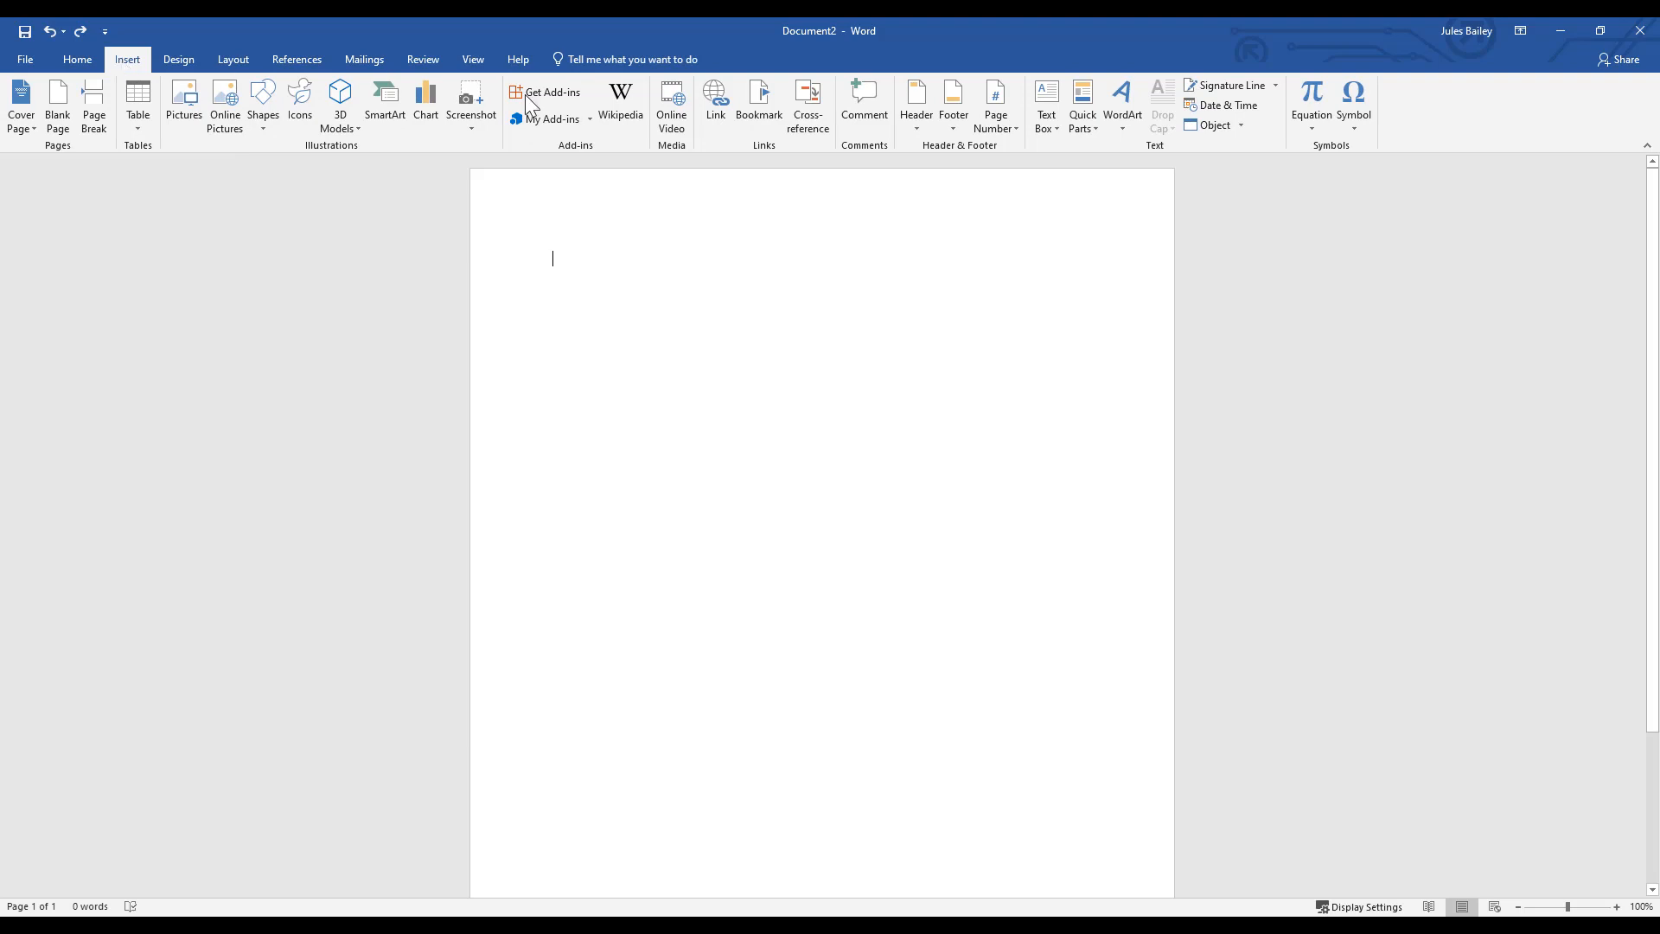
left_click(990, 129)
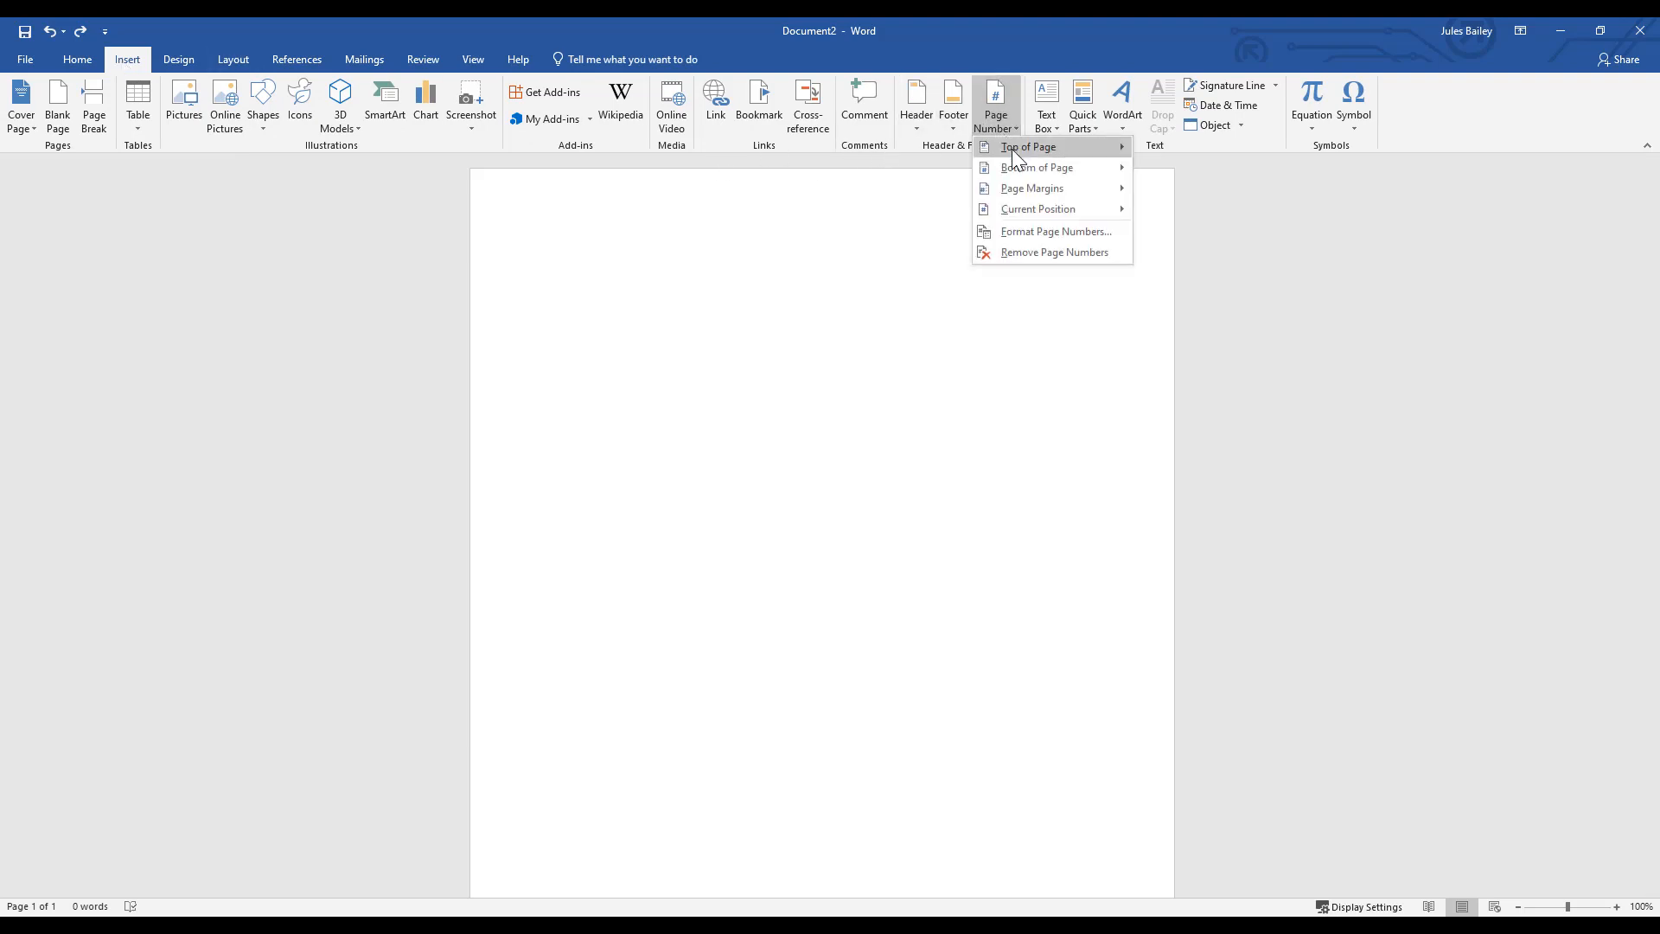
mouse_move(1011, 148)
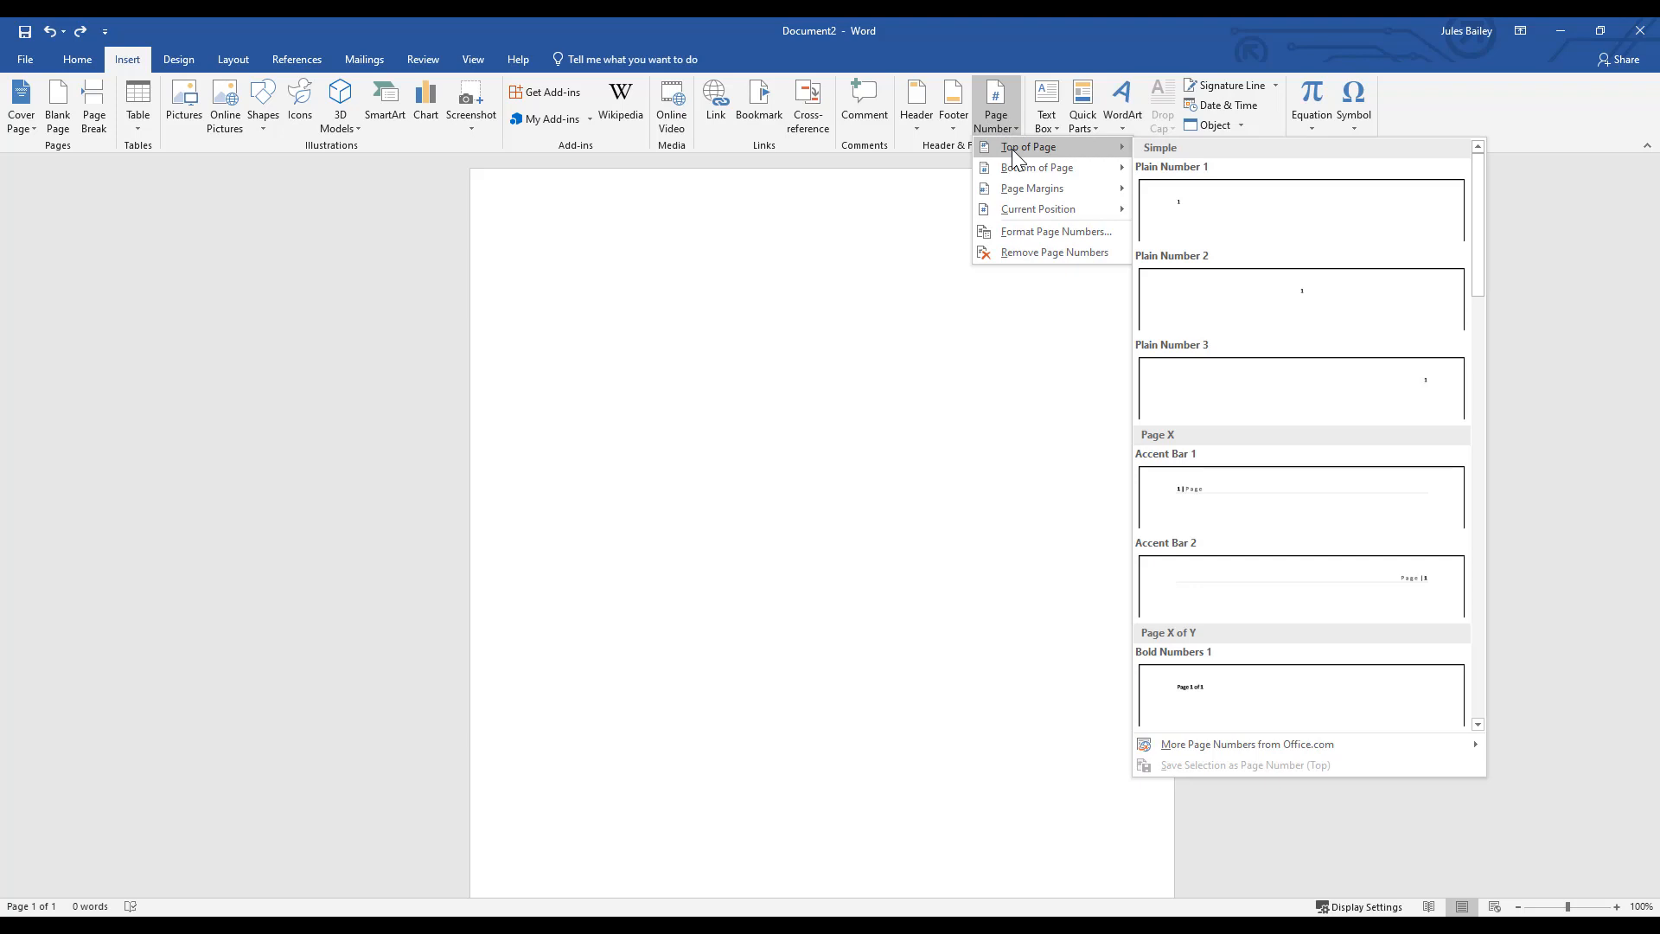
left_click(1276, 346)
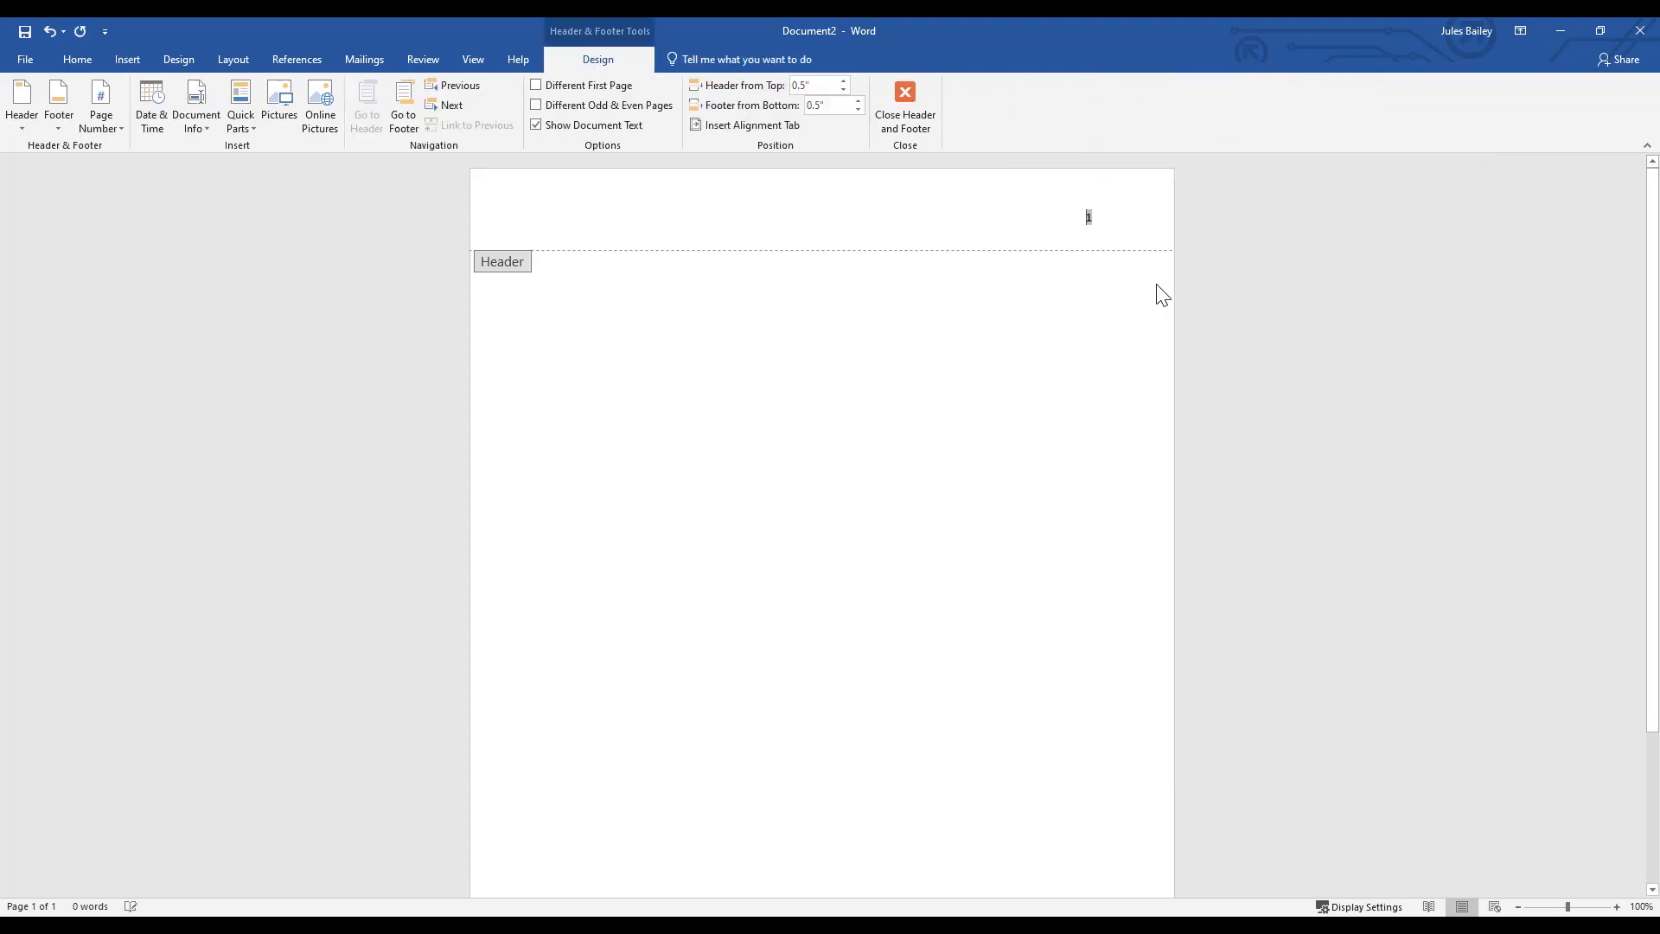
double_click(1069, 275)
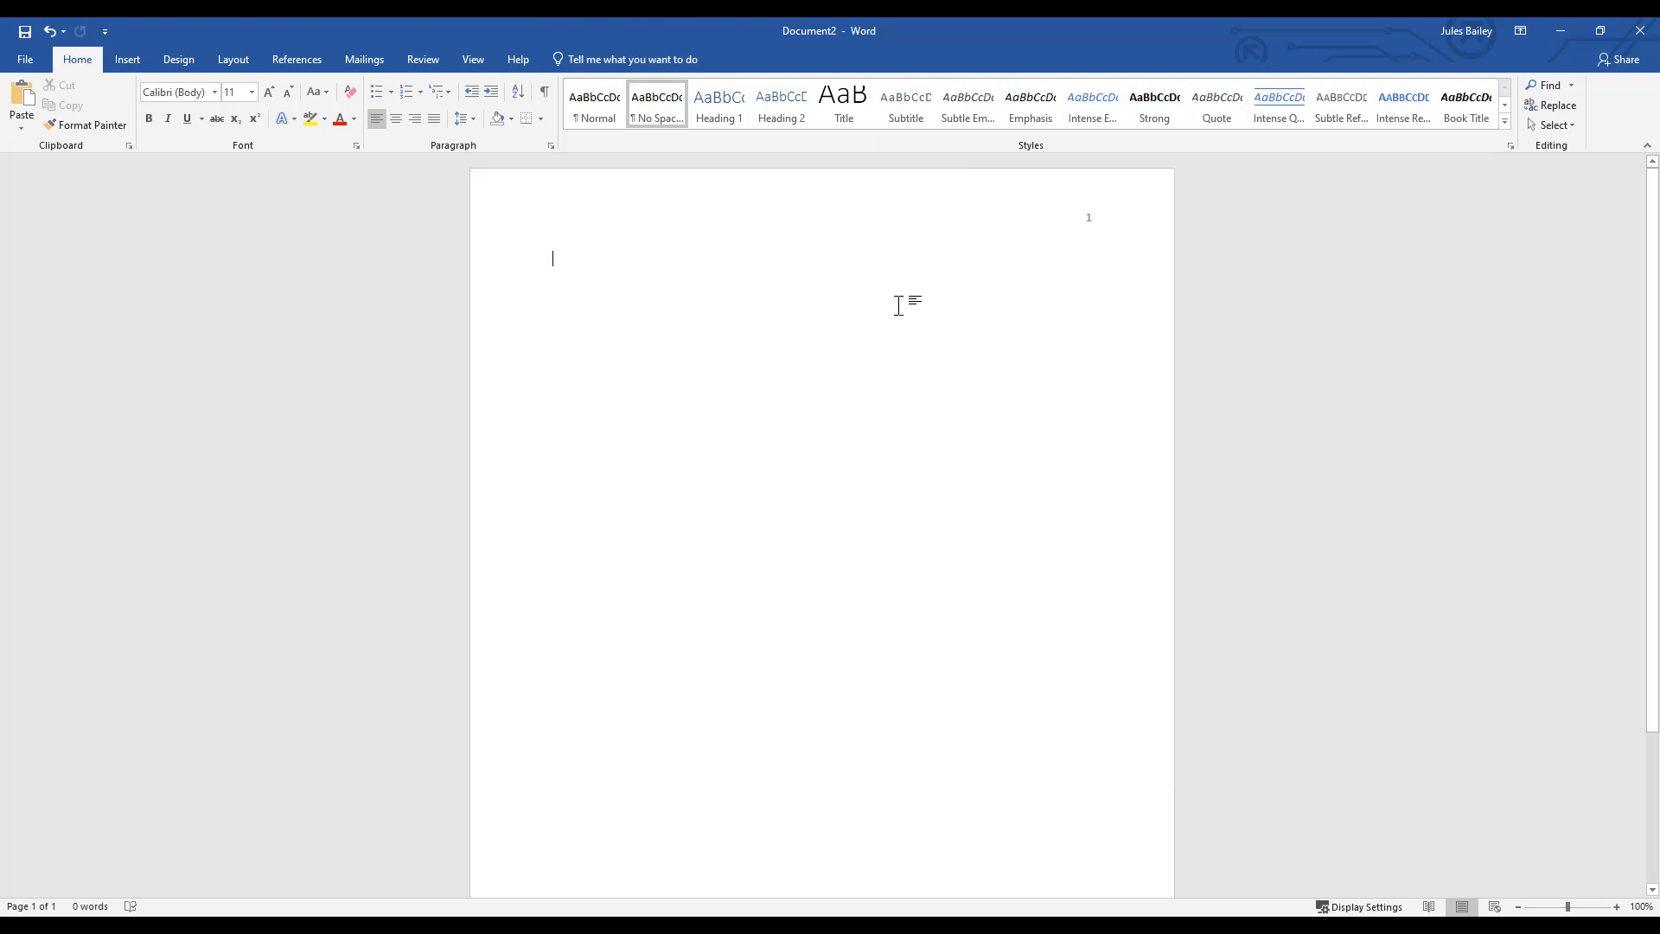
- Enter "Title of Your Paper" as the title and add four blank lines above it
type("Title of Y")
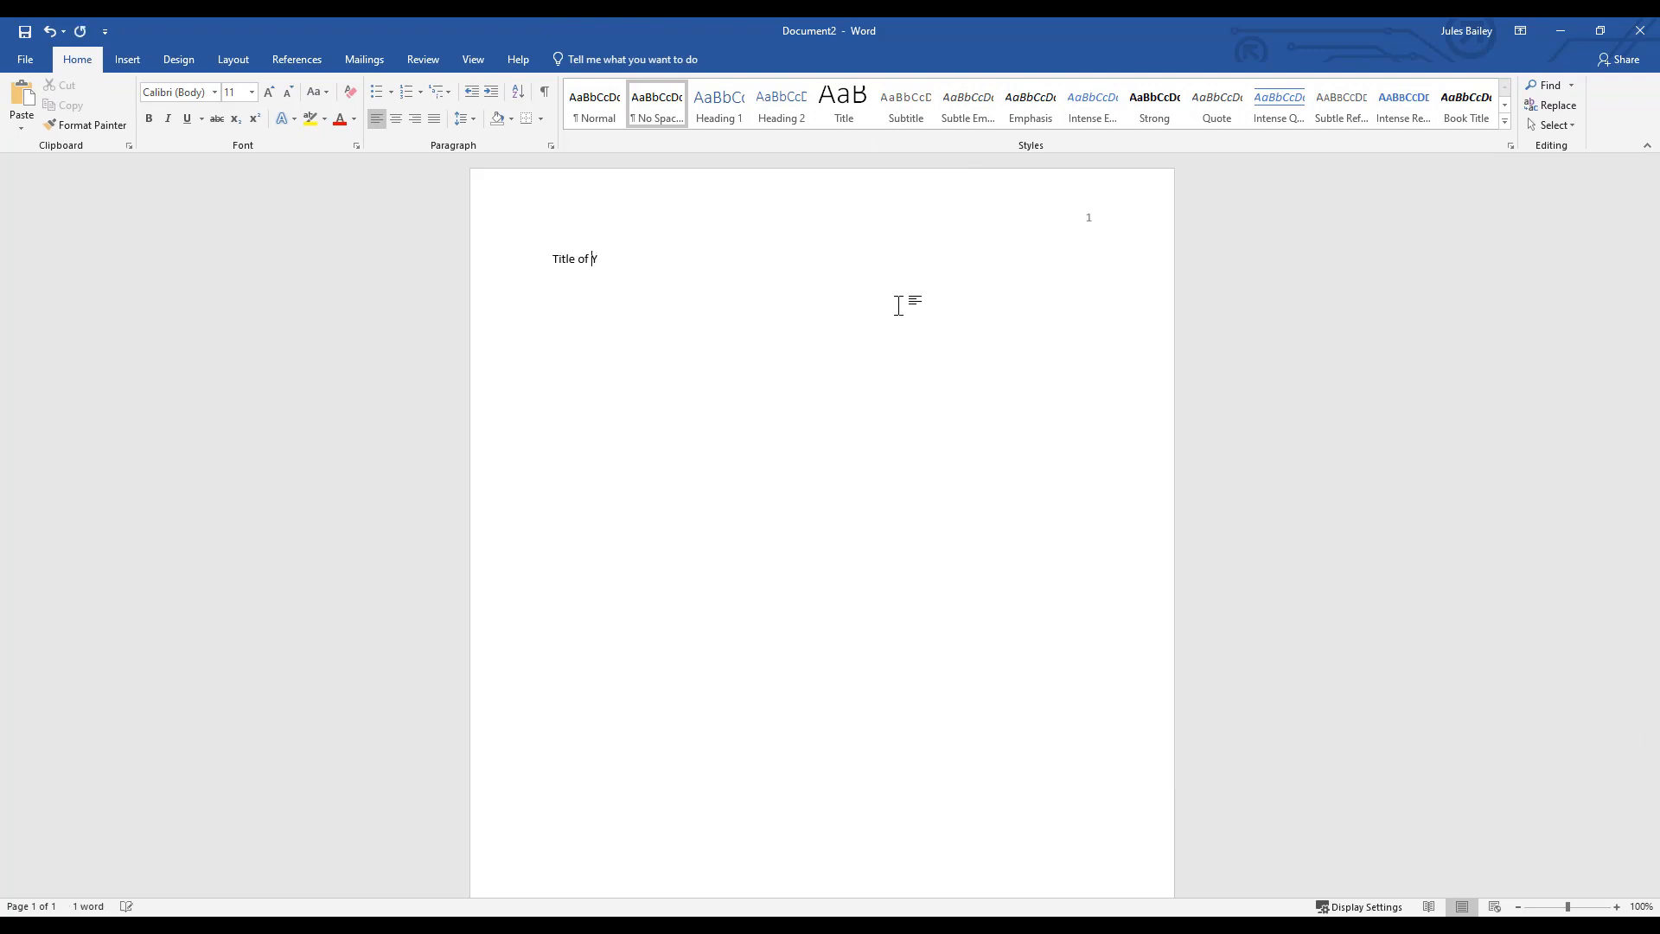
type("our Paper")
left_click(550, 260)
key("Return")
key("Return")
key("Return")
key("Return")
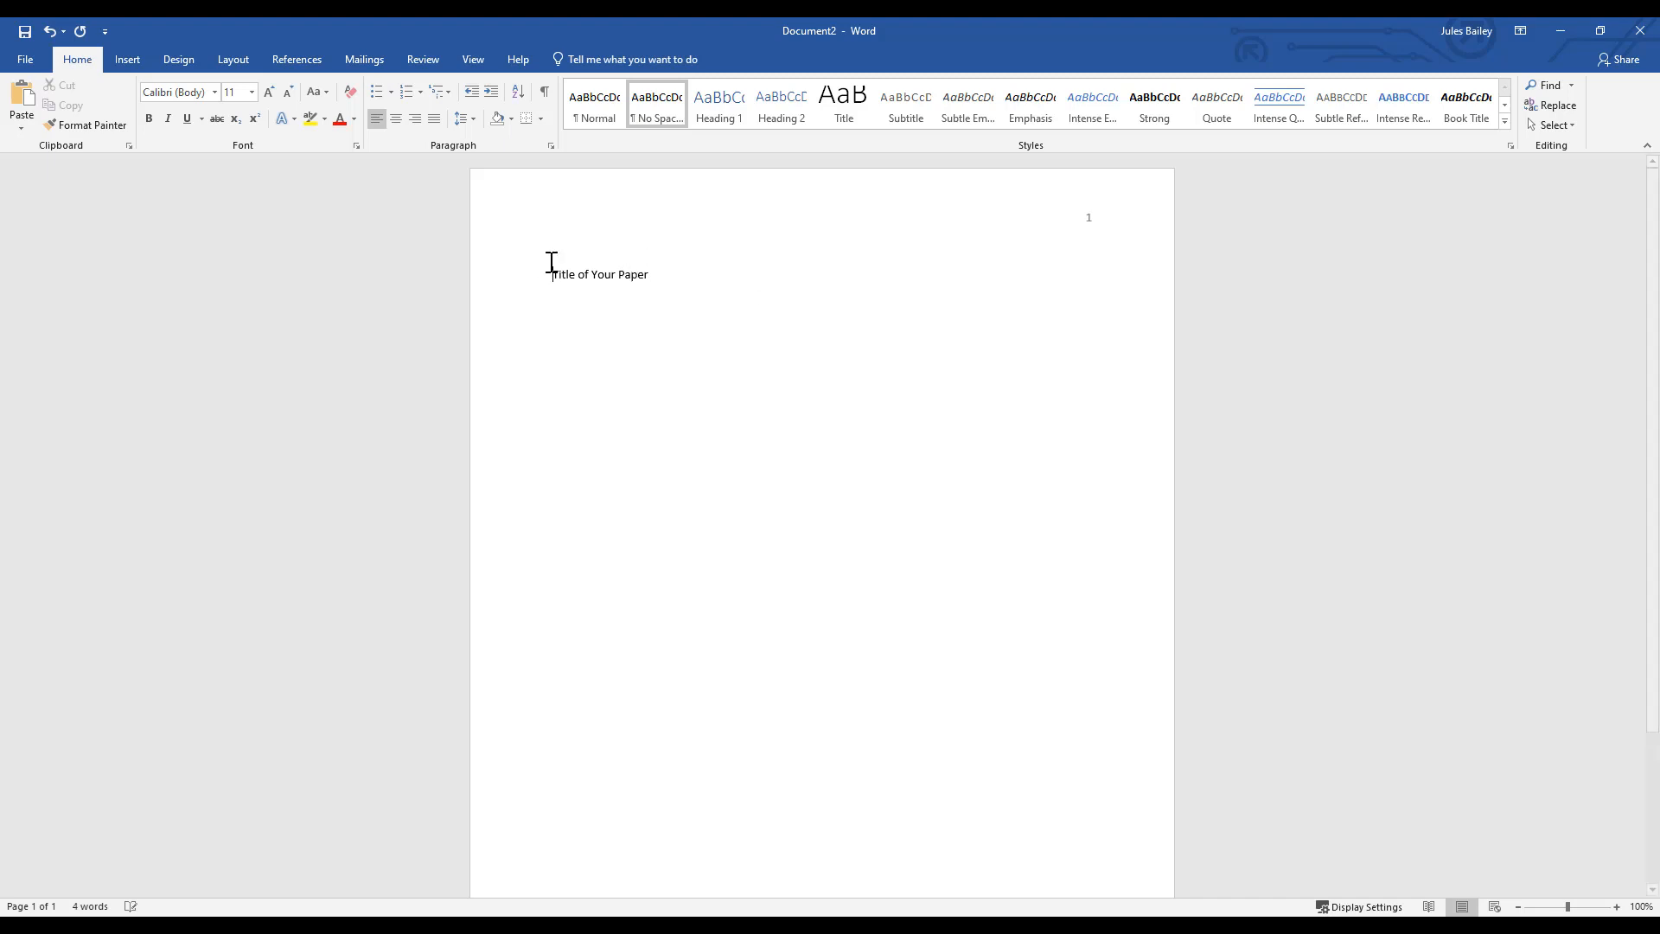
key("Up")
key("Down")
left_click(715, 333)
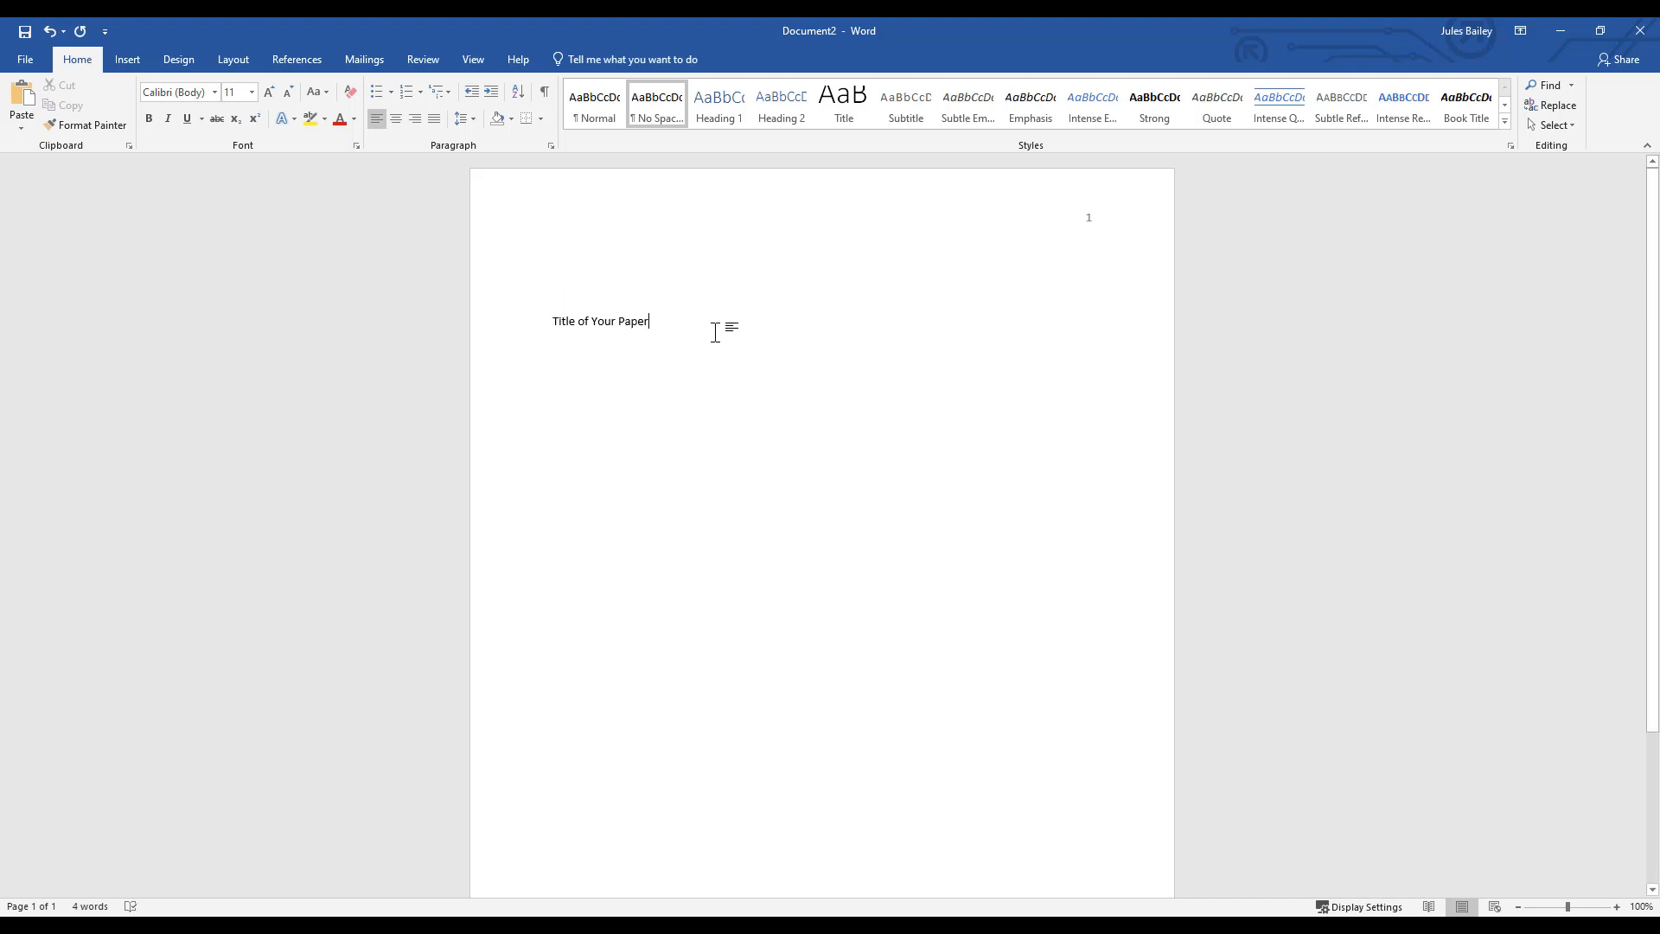
- Make the title line bold and center it on the page
key("ctrl+a")
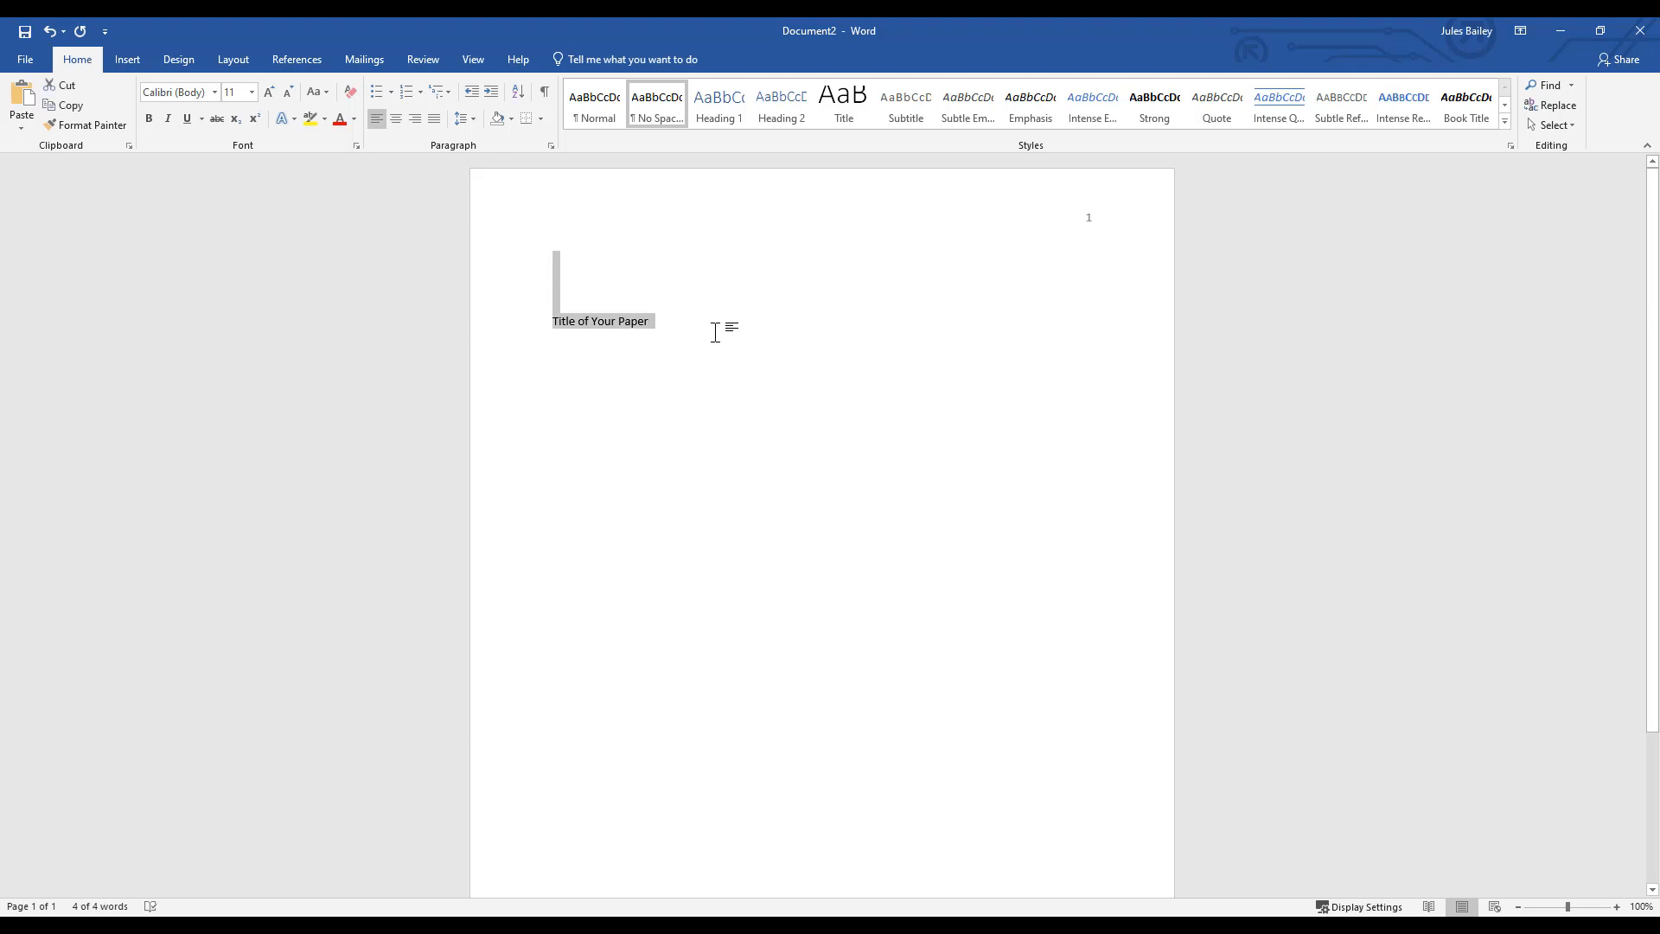
left_click(716, 332)
left_click_drag(715, 333, 510, 334)
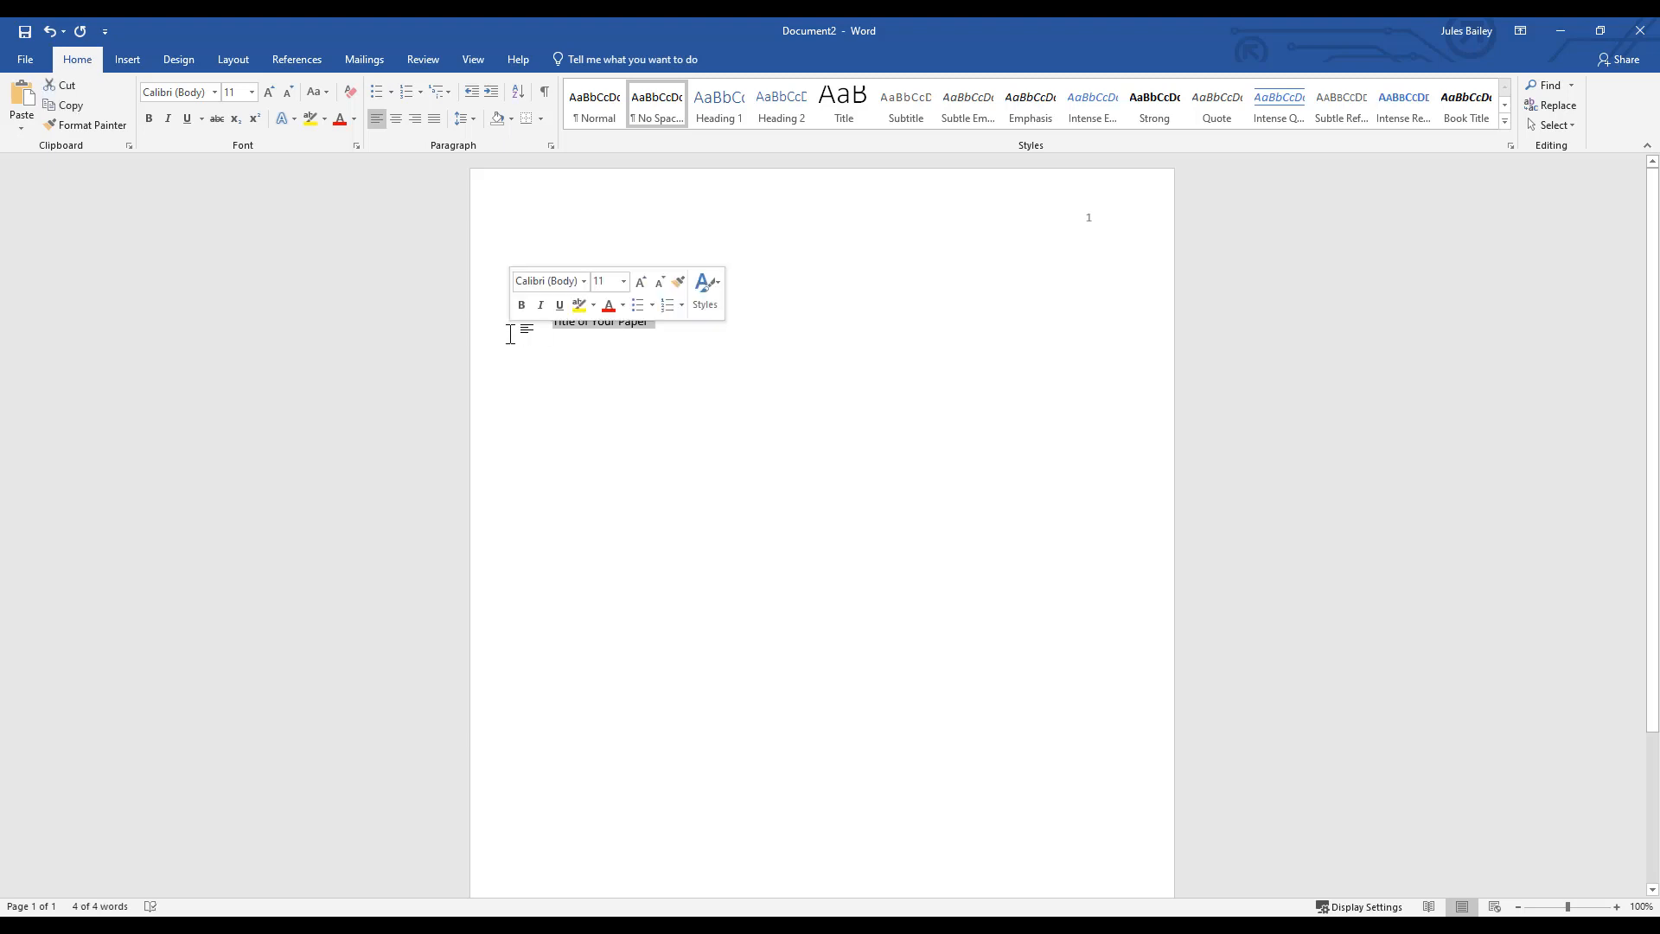
key("ctrl+b")
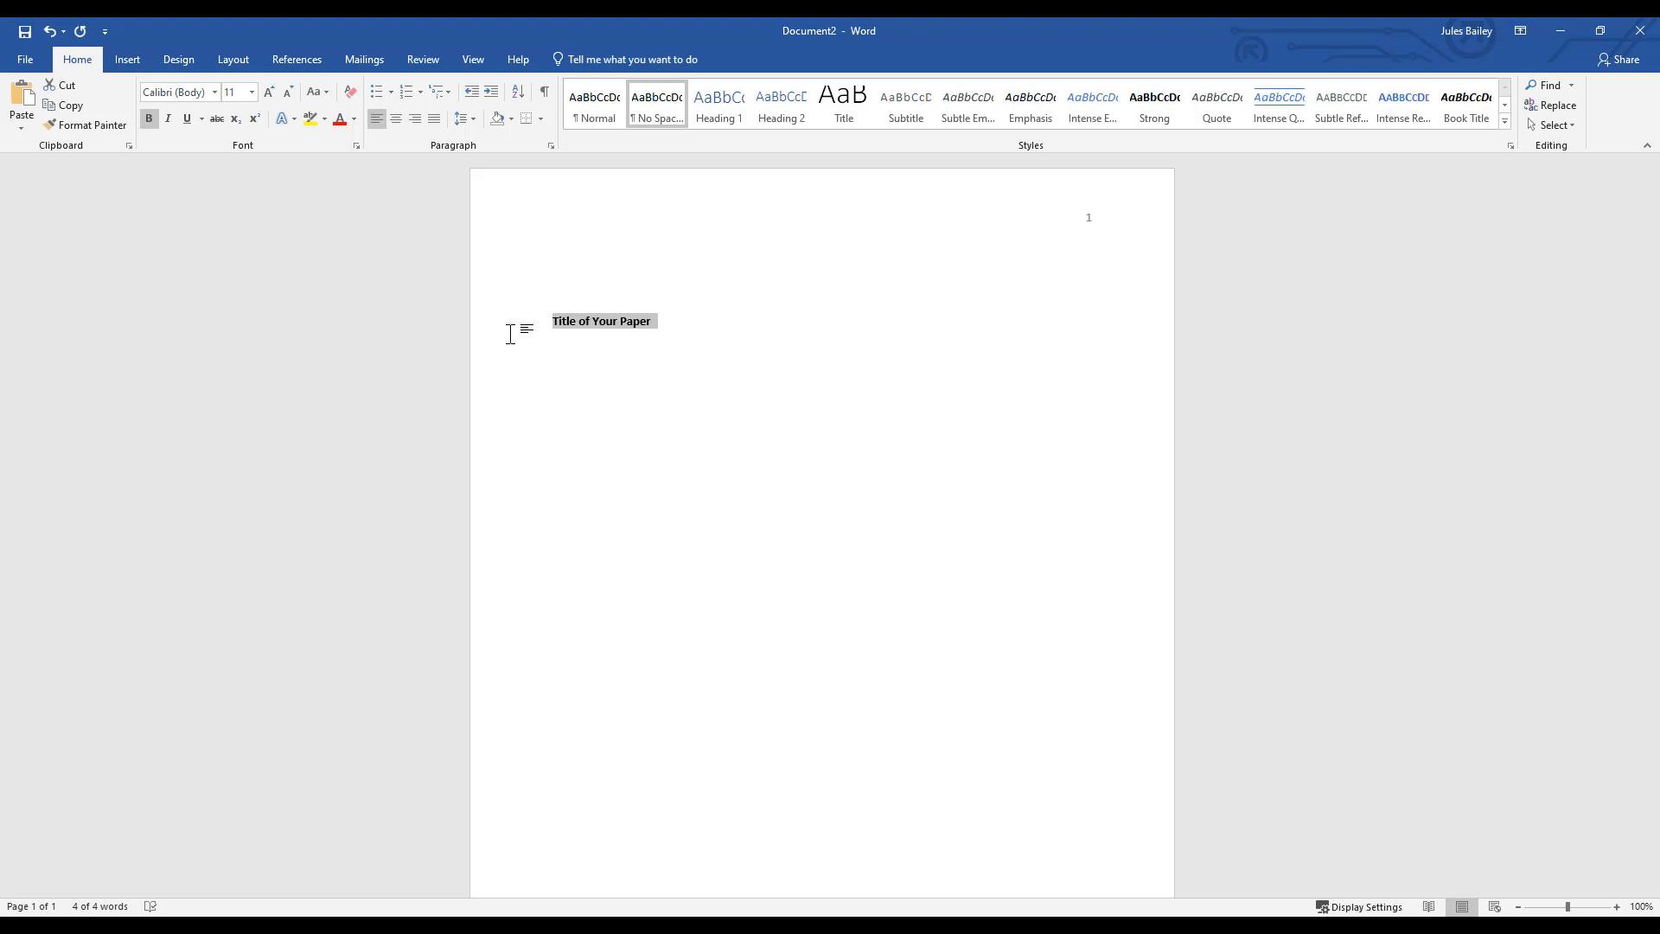
key("ctrl+e")
left_click(1167, 350)
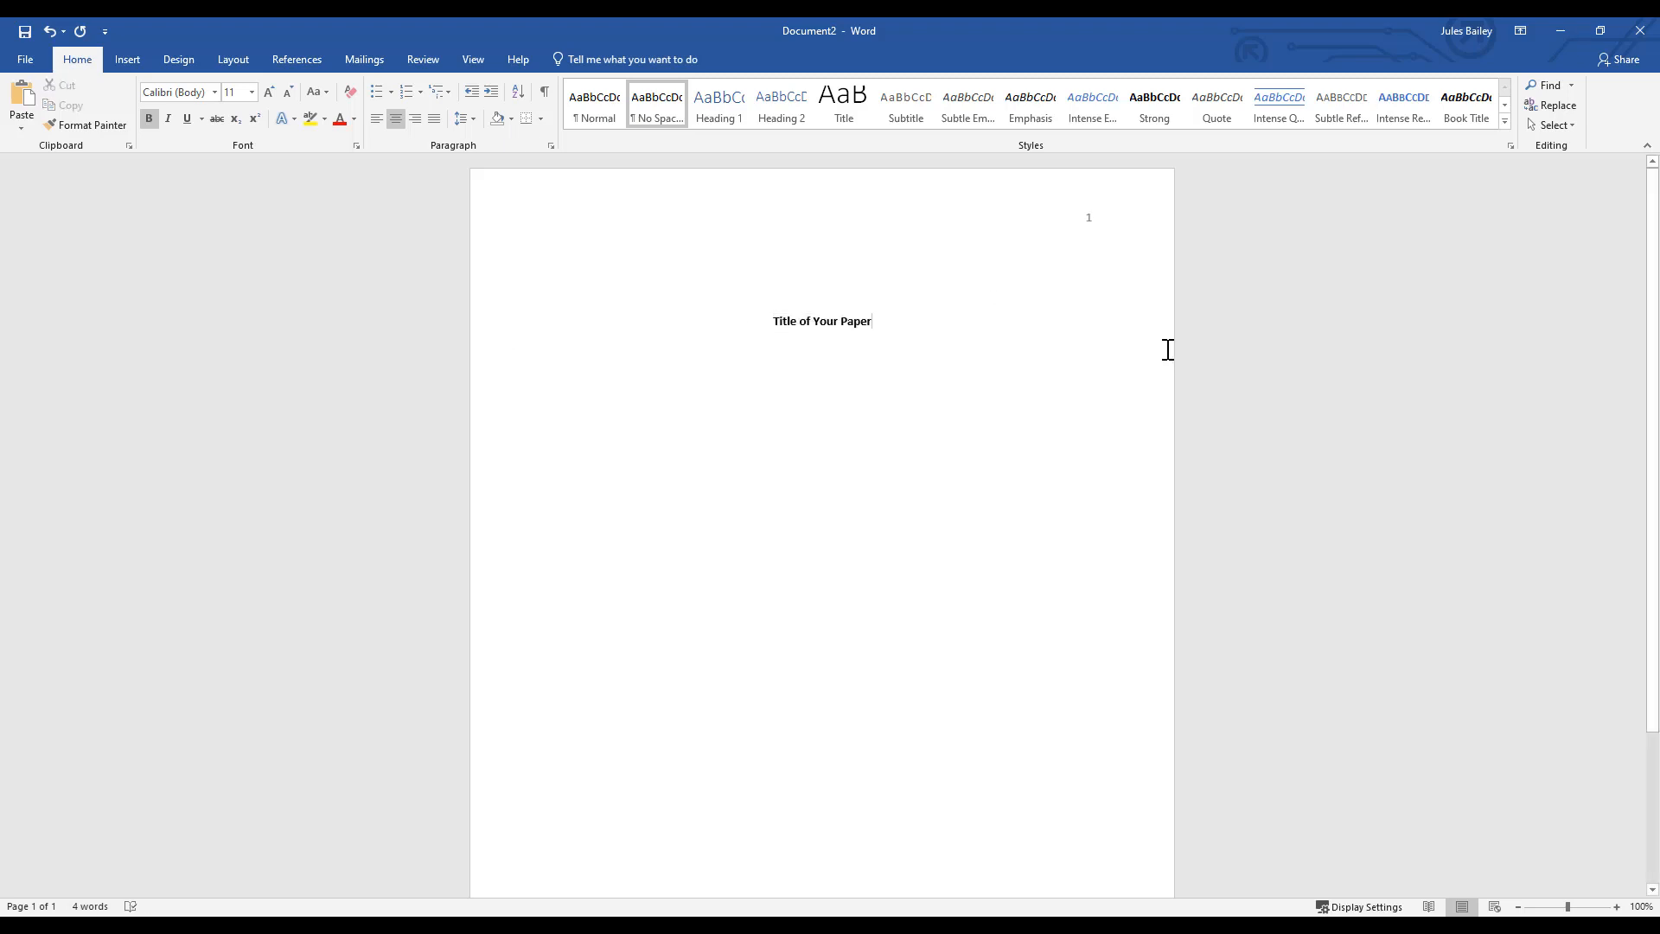
- Below the title, after a blank line, add non-bold lines "Your Name" and "Nursing Program, Tallahassee Community College"
key("ctrl+b")
key("Return")
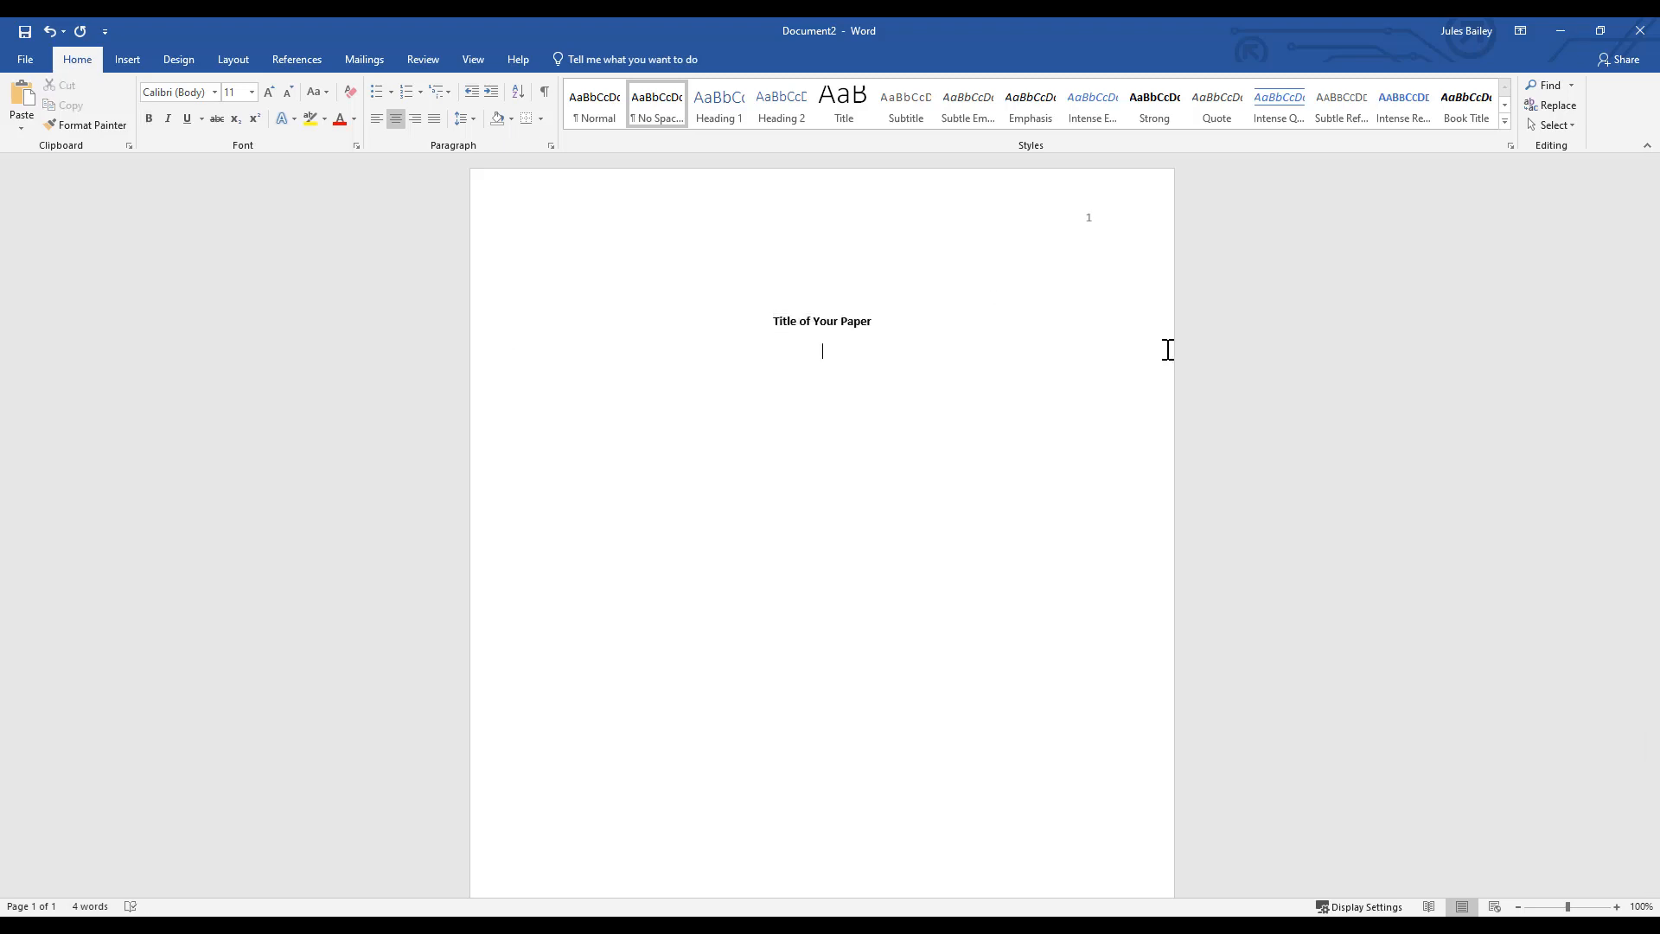
type("Your Name")
key("Return")
type("Nursing Program, Tallahassee Com")
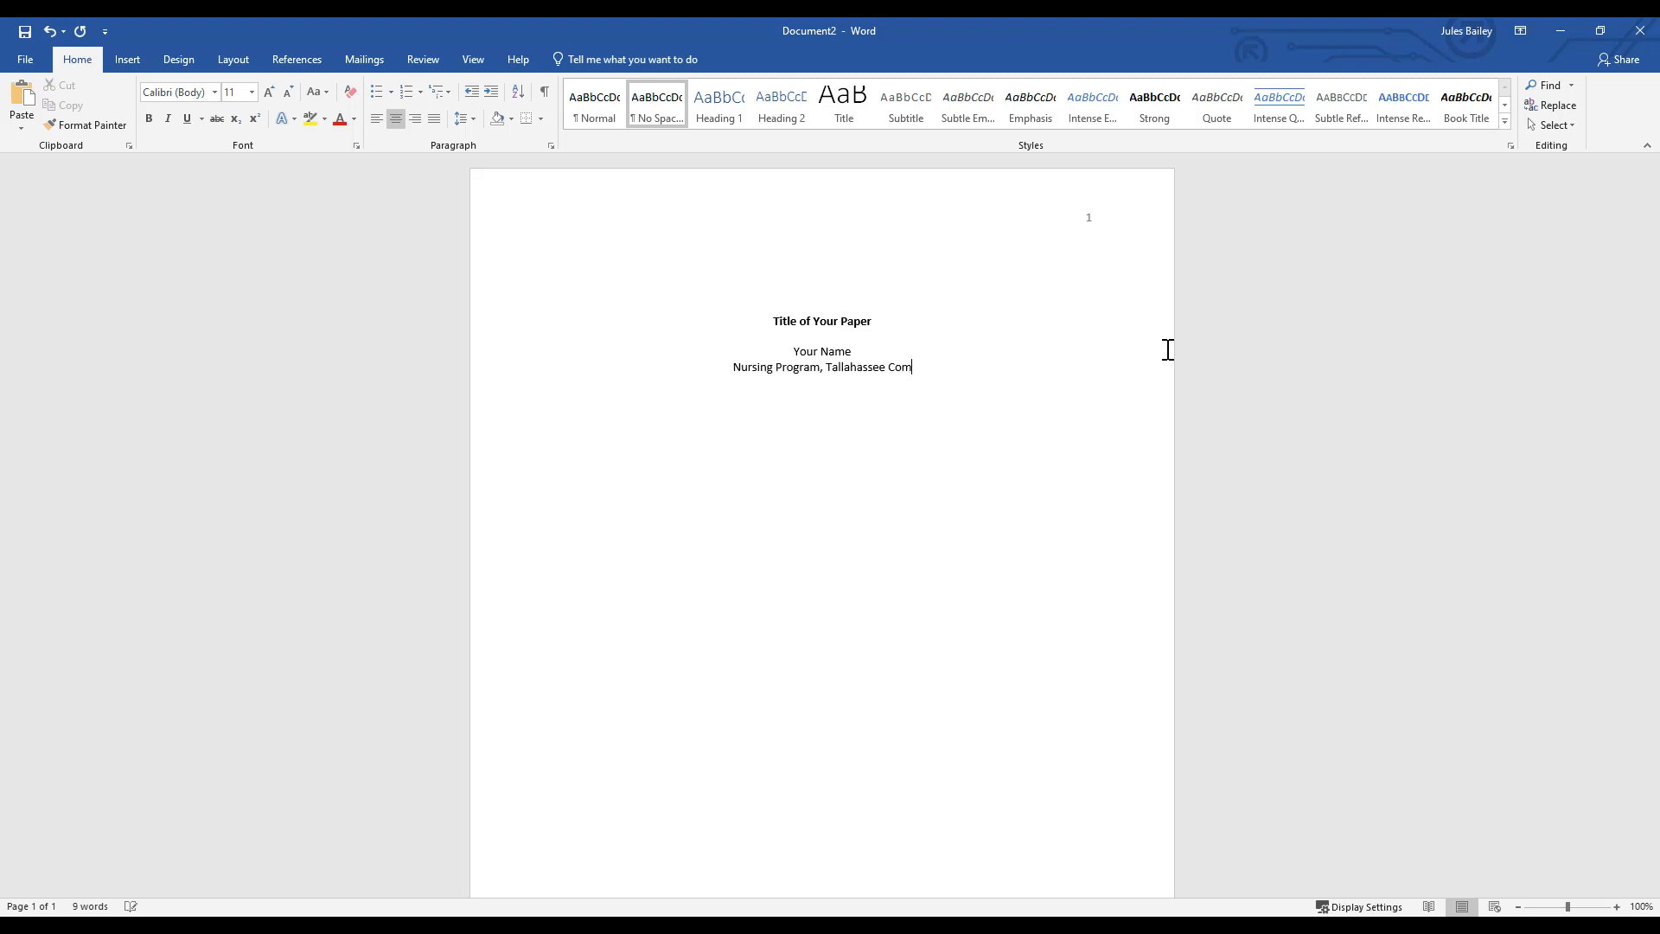
type("munity College")
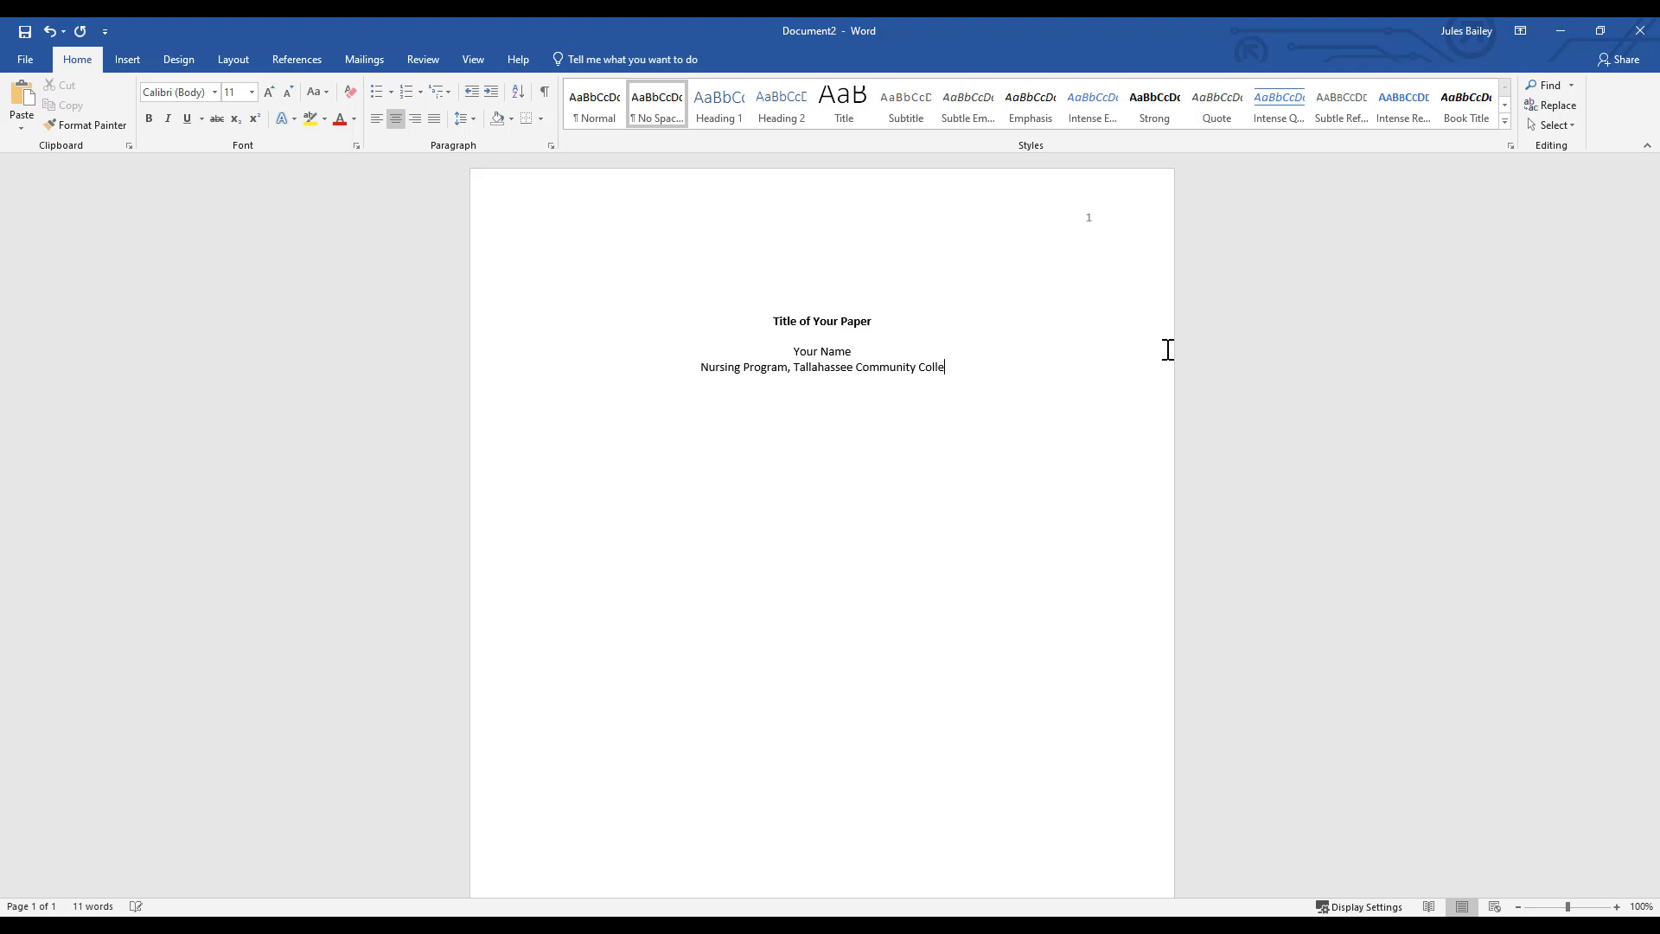
- Add the lines "Course Code: Class Name", "Instructor's Name" and "June 1, 2020" below the college line
key("Return")
type("Course Code: ")
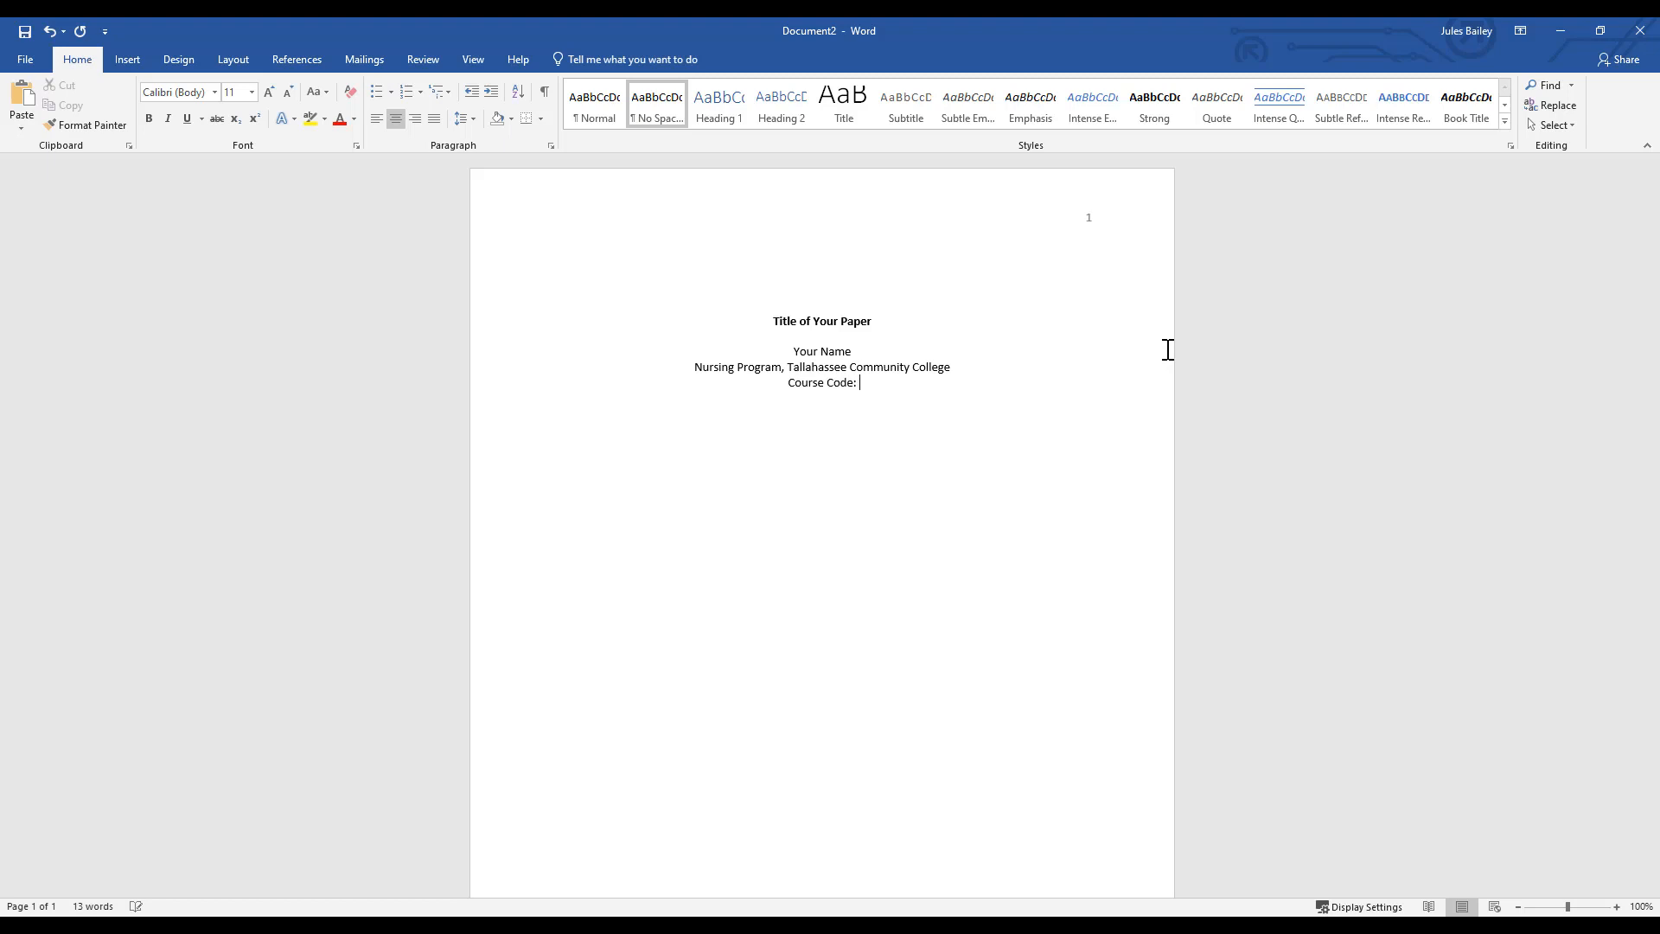
type("Class Name")
type("Instructor's Name")
type("June 1, 2020")
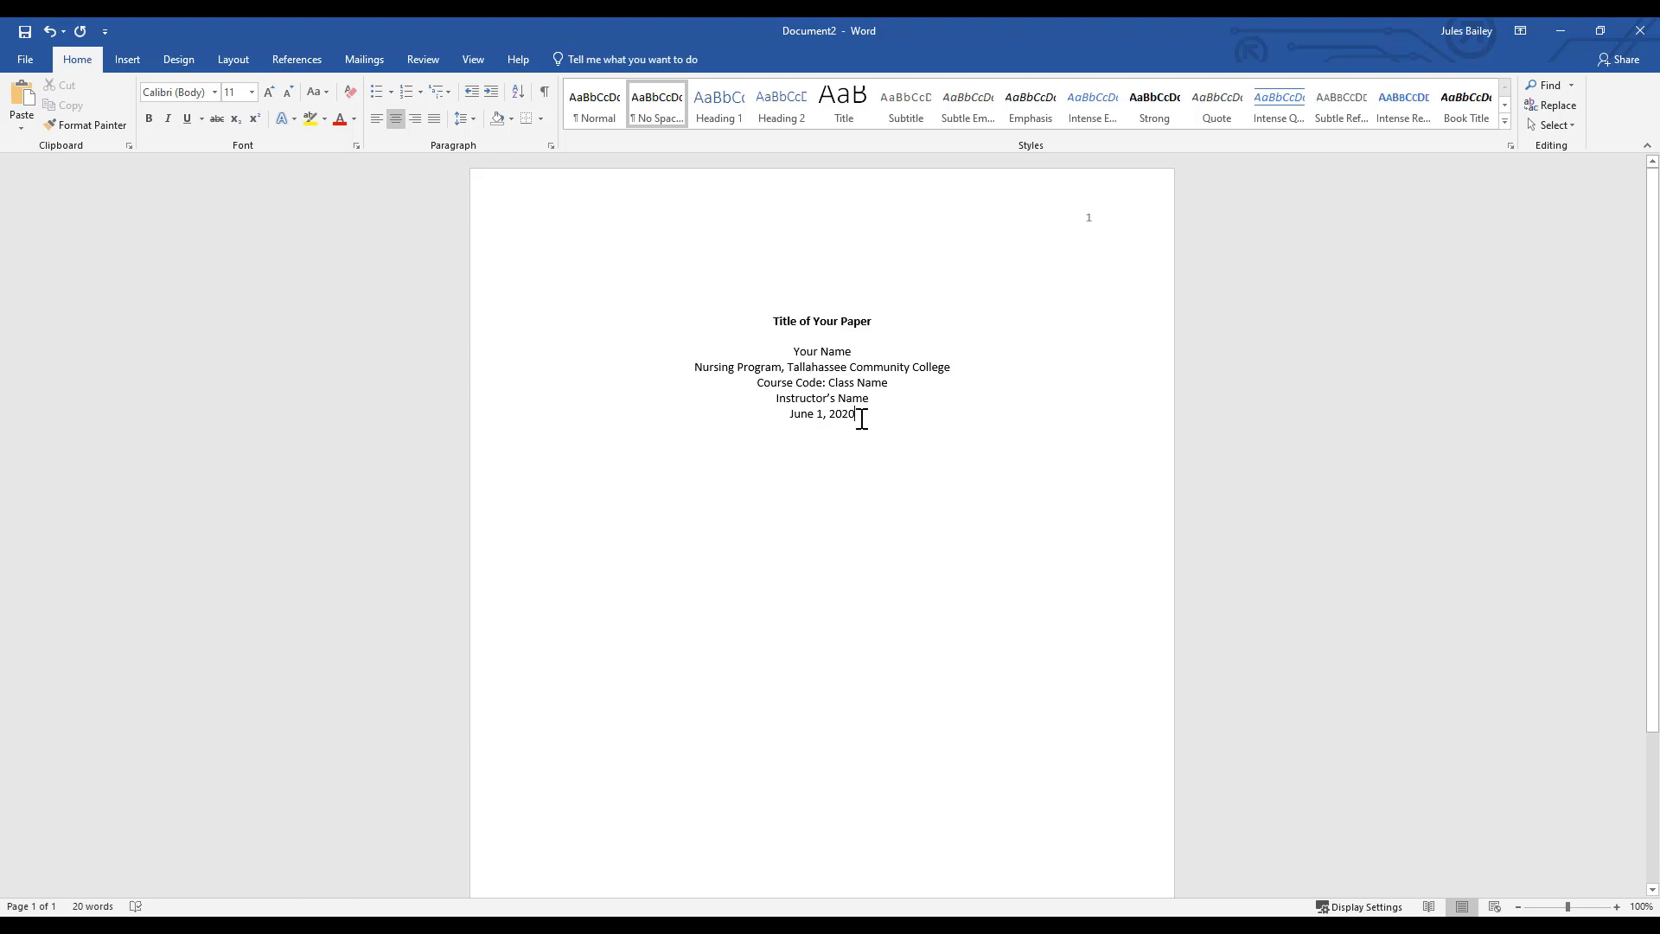
- Set the line spacing of the title page text, from the title through the date, to Double
left_click_drag(859, 417, 700, 315)
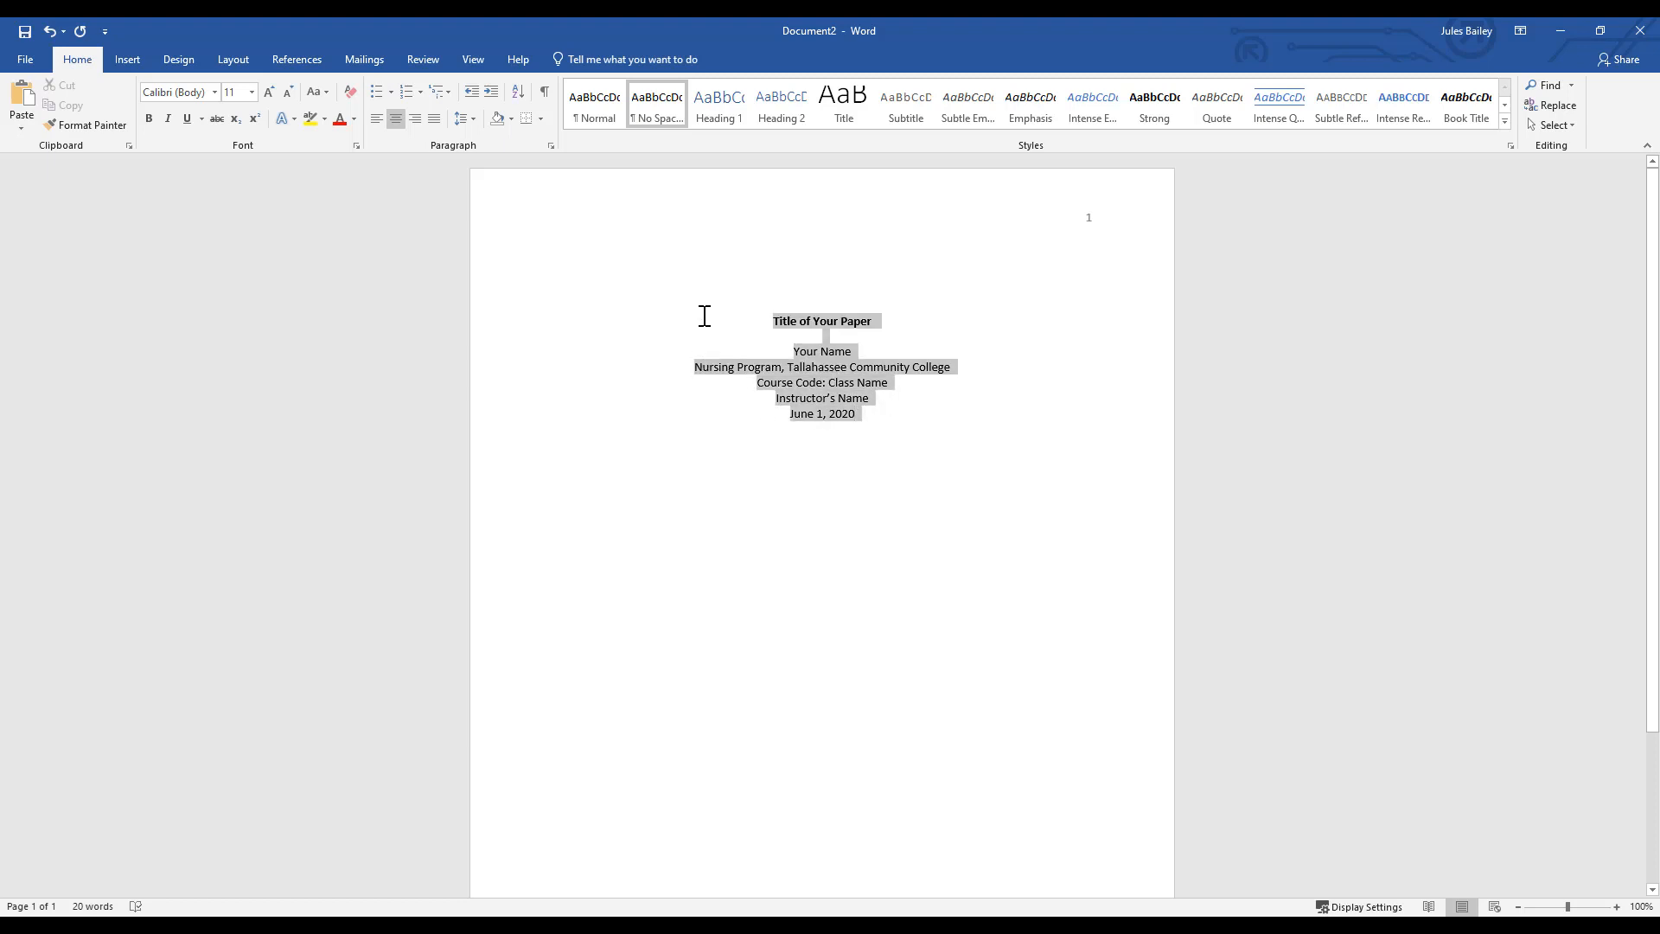
right_click(816, 395)
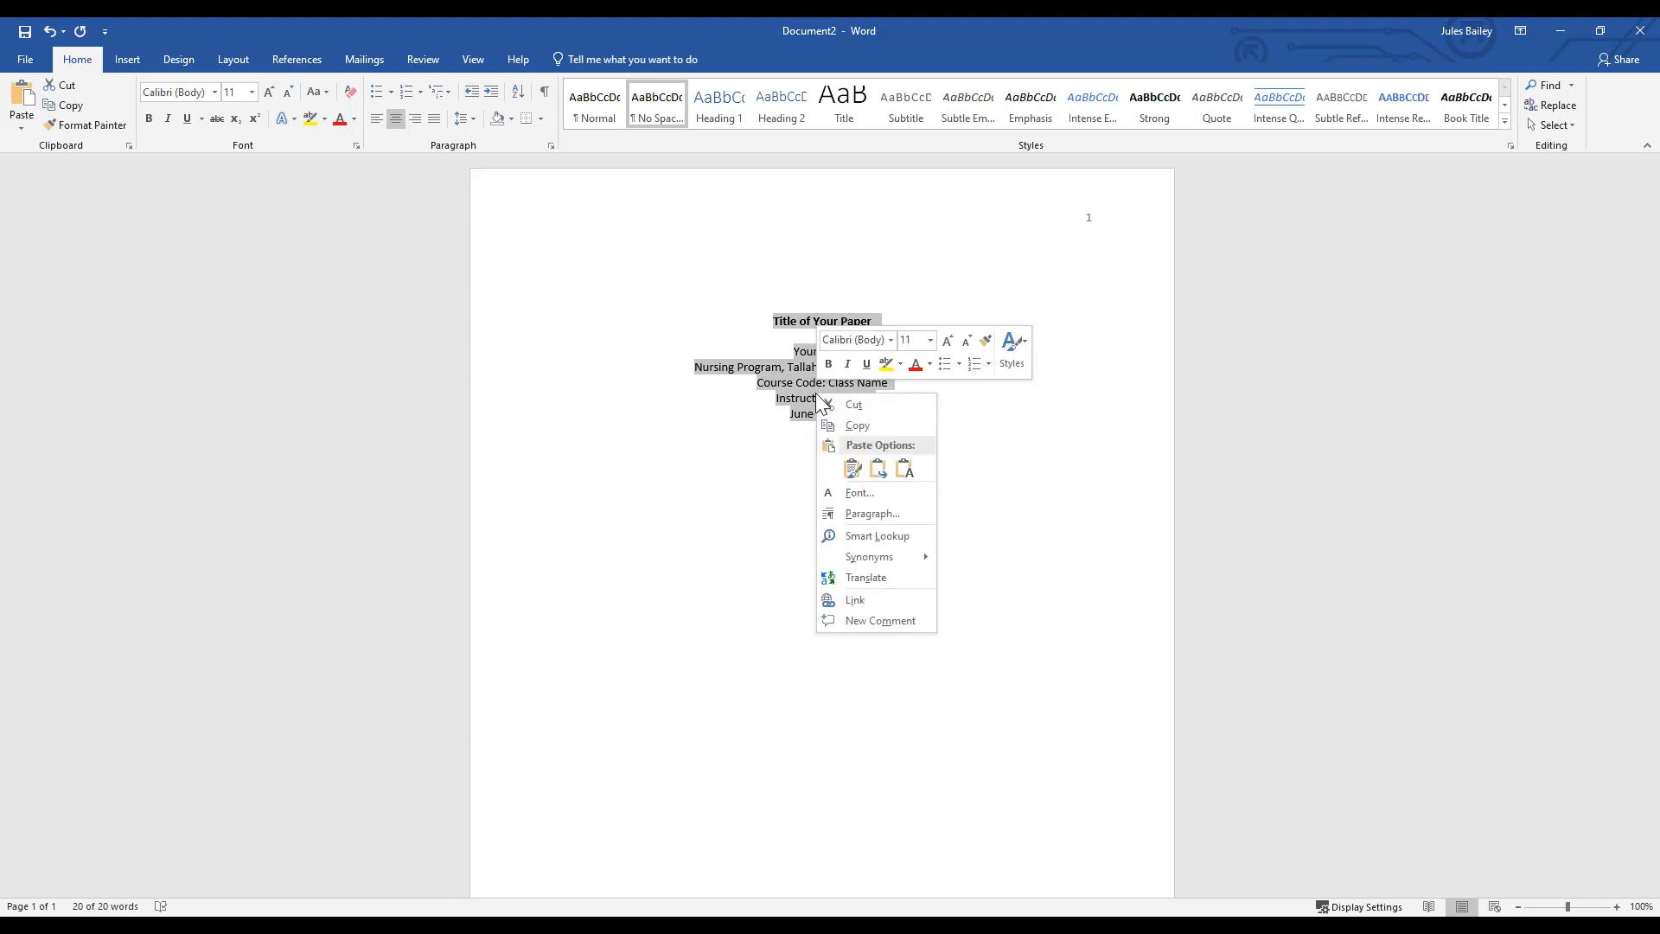
left_click(869, 515)
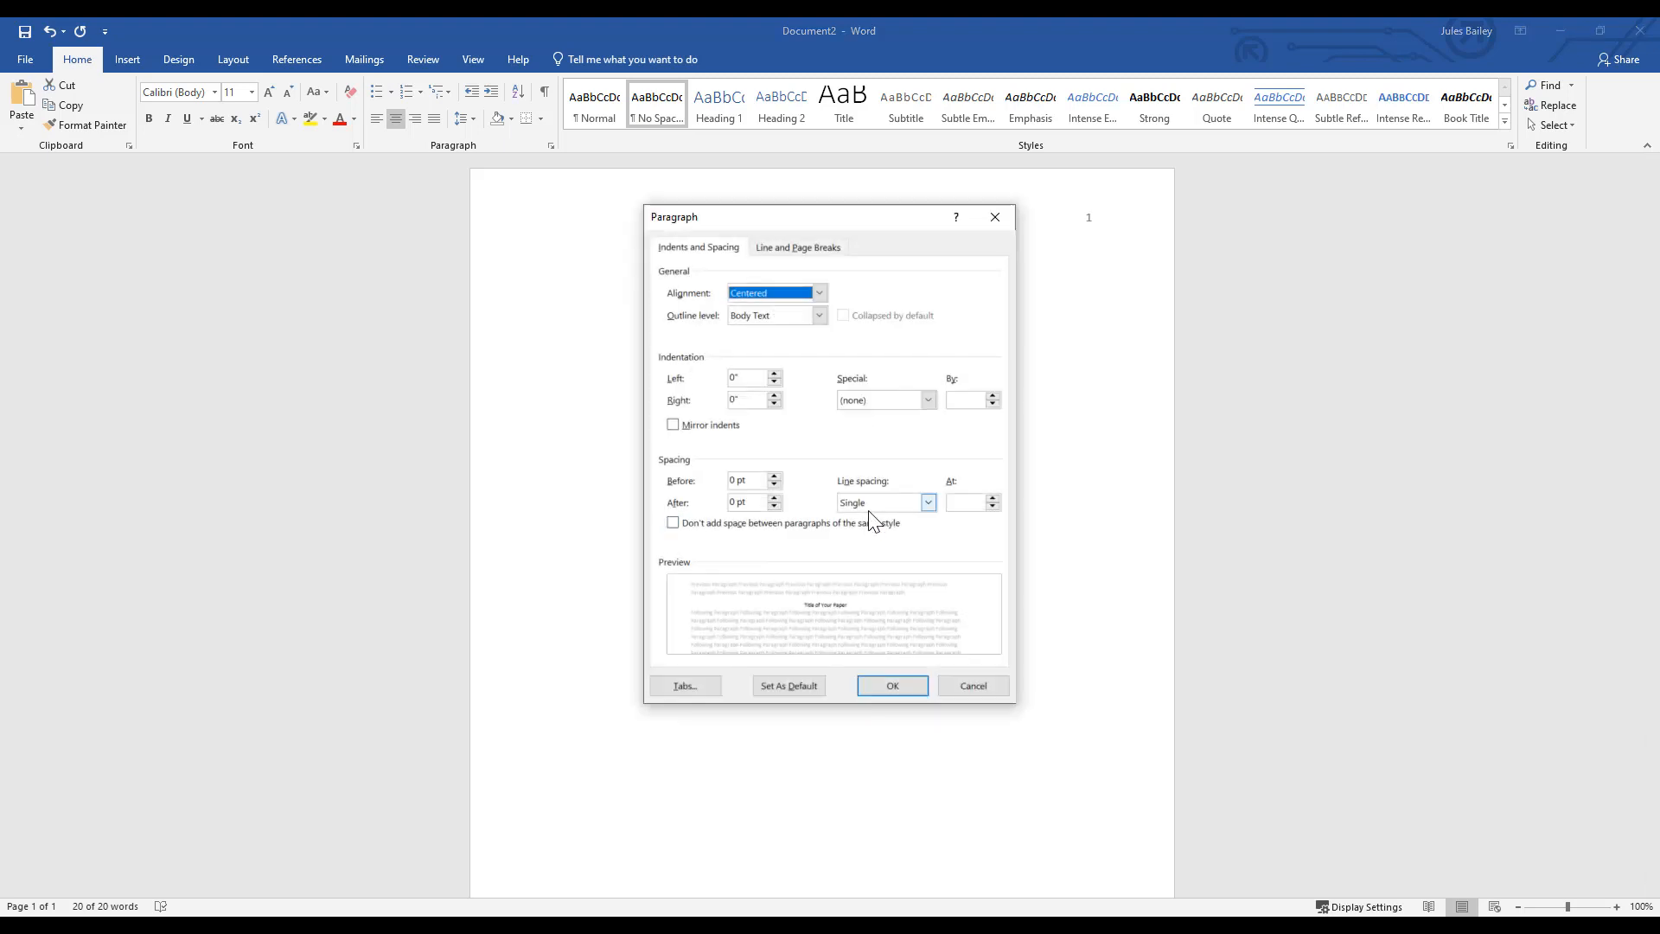
left_click(868, 509)
left_click(869, 544)
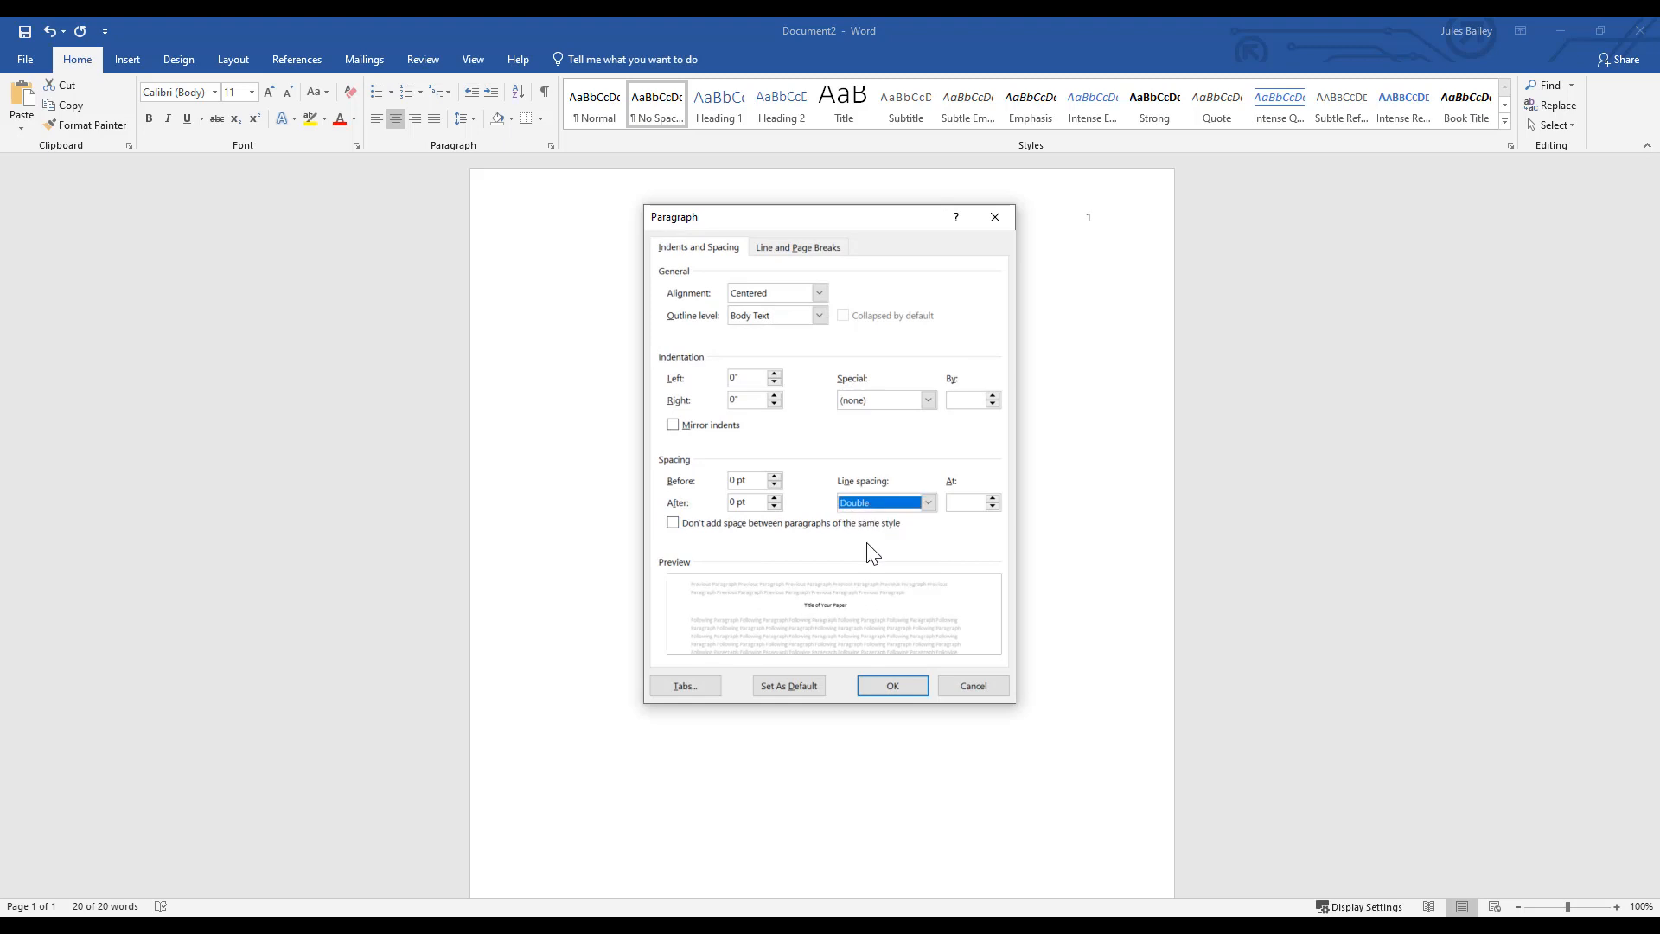
left_click(892, 685)
left_click(560, 680)
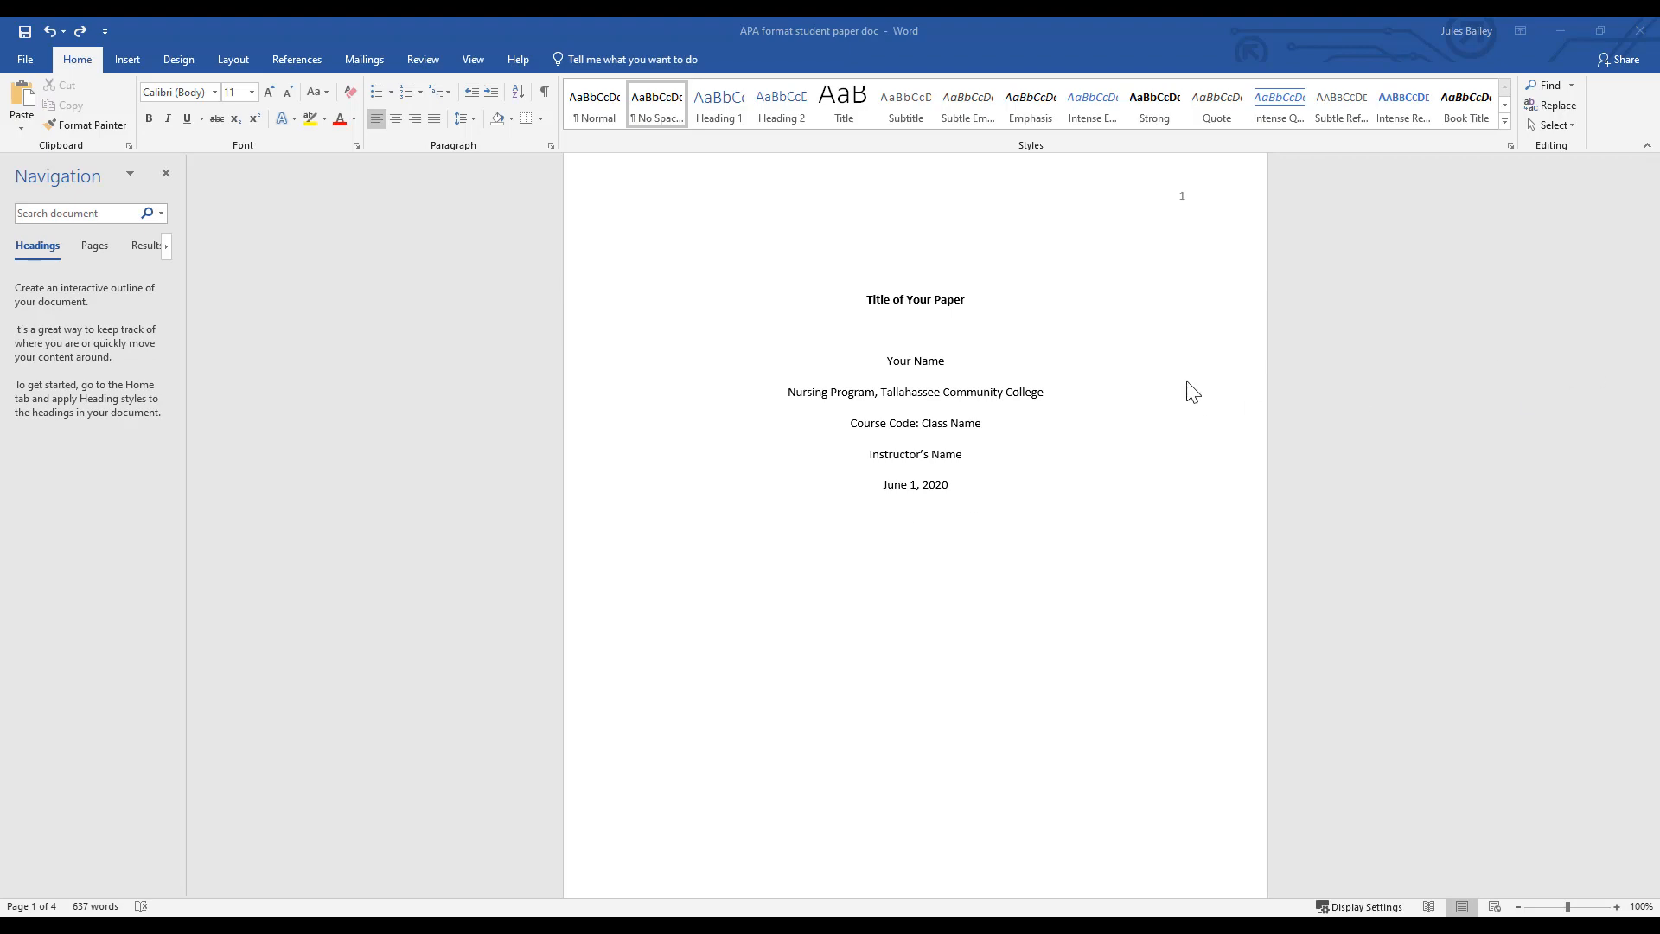
- Review the APA format student paper document from its title page through the body to the References heading
left_click(1094, 388)
left_click_drag(1653, 286, 1652, 471)
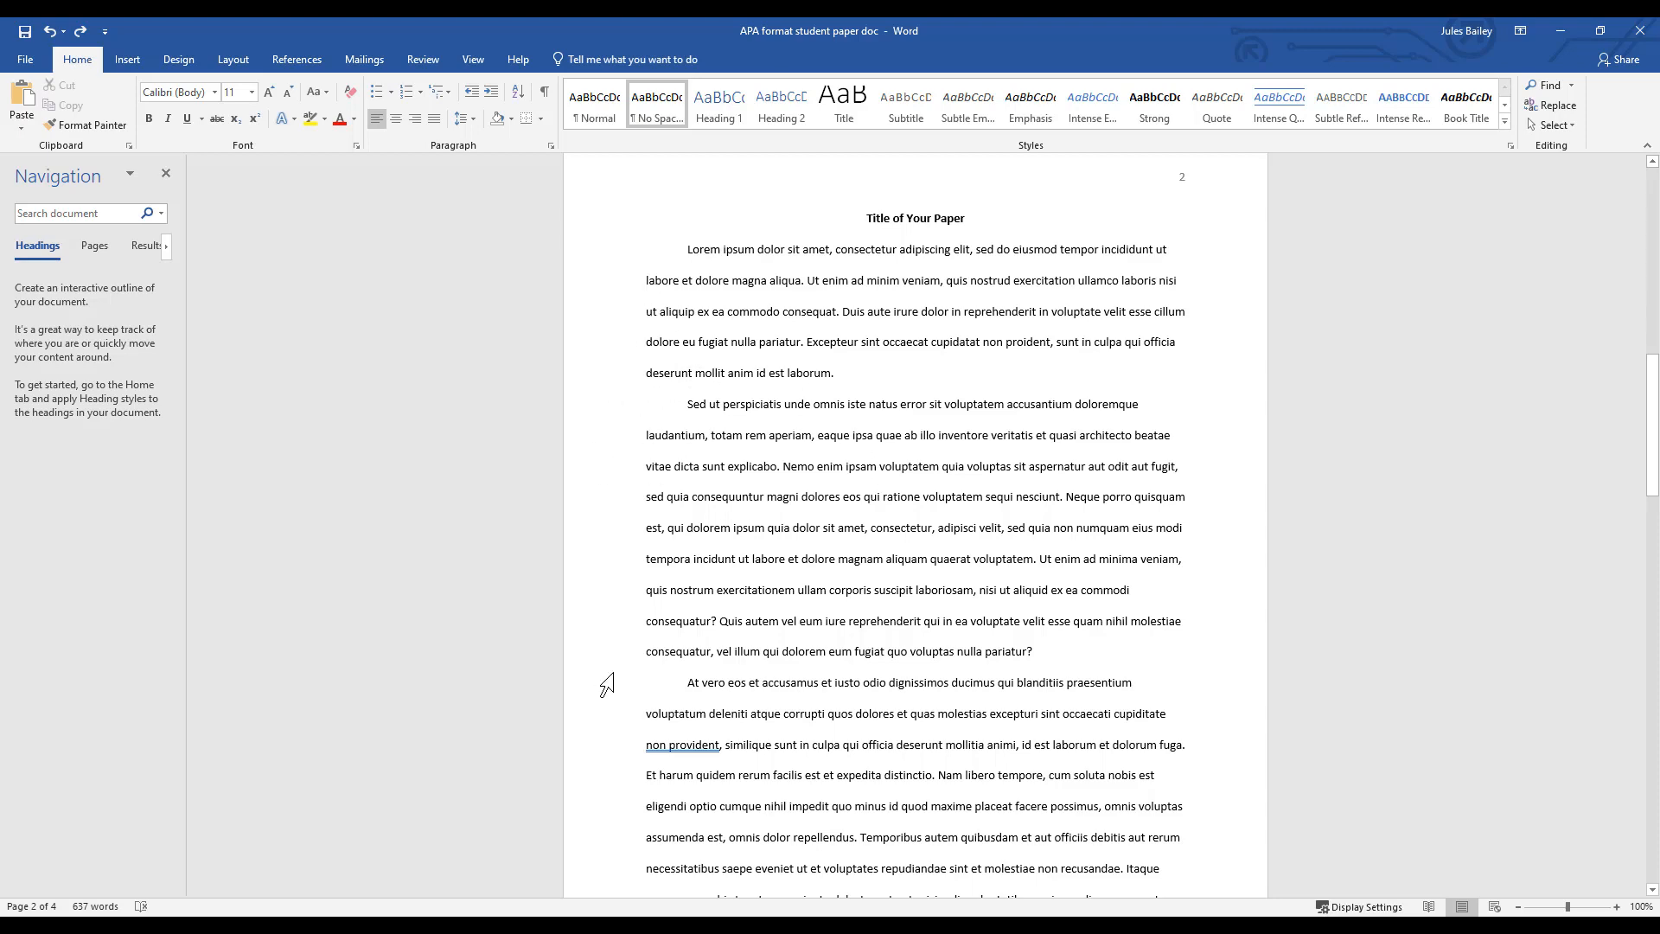
left_click_drag(1654, 443, 1658, 861)
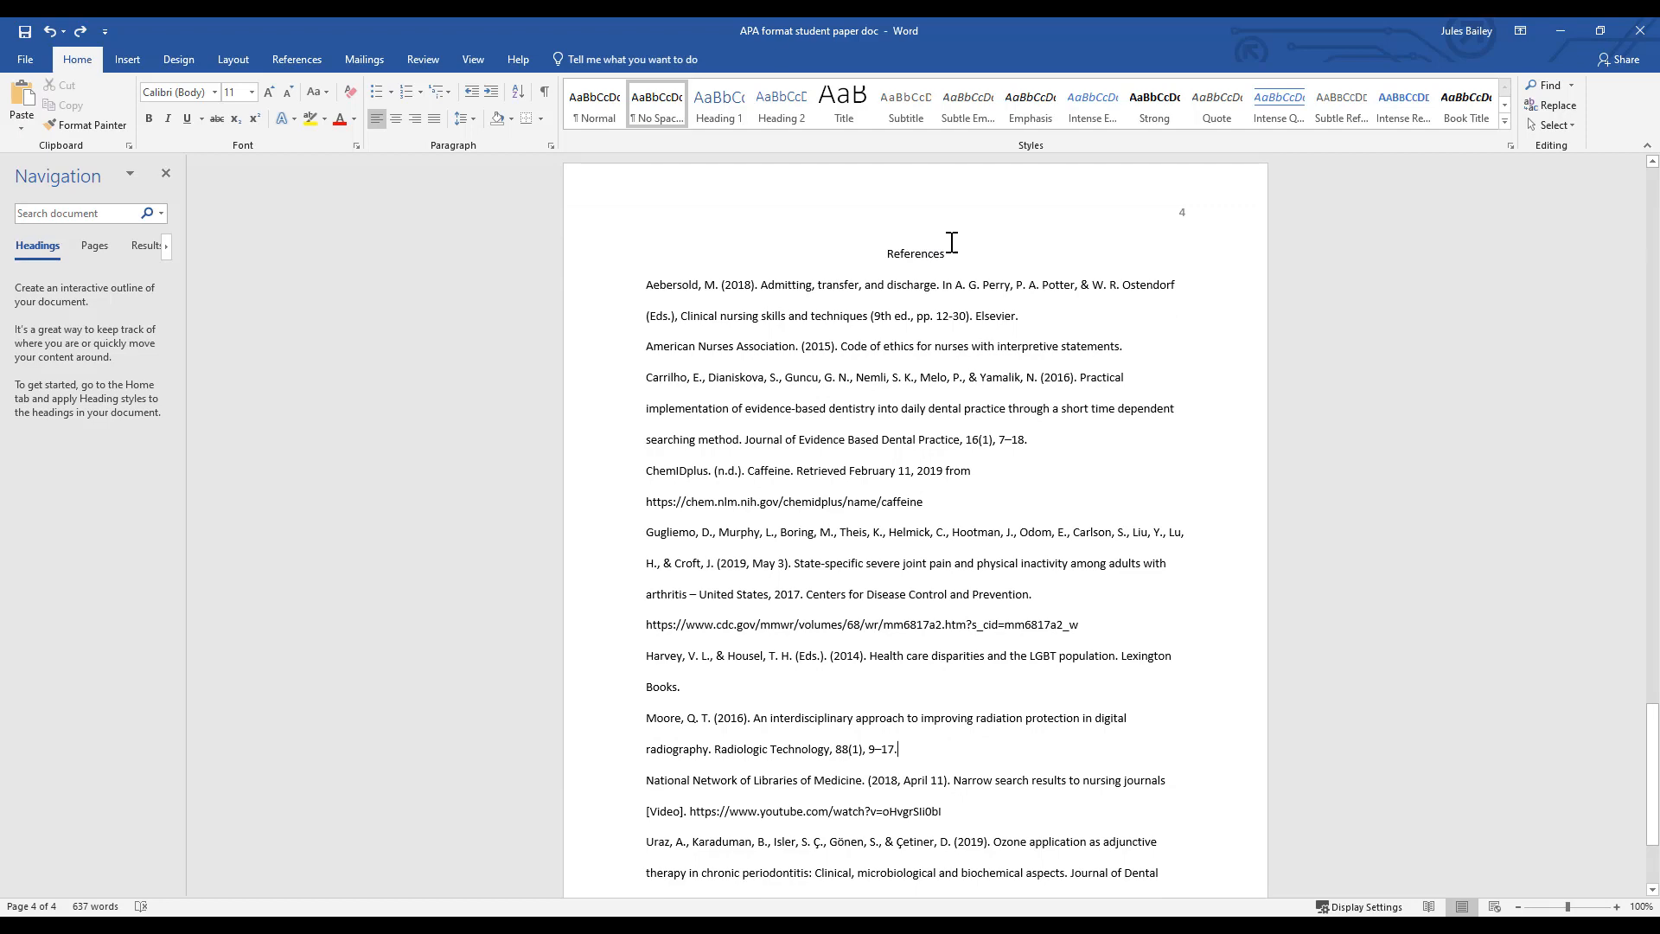
left_click_drag(886, 253, 958, 248)
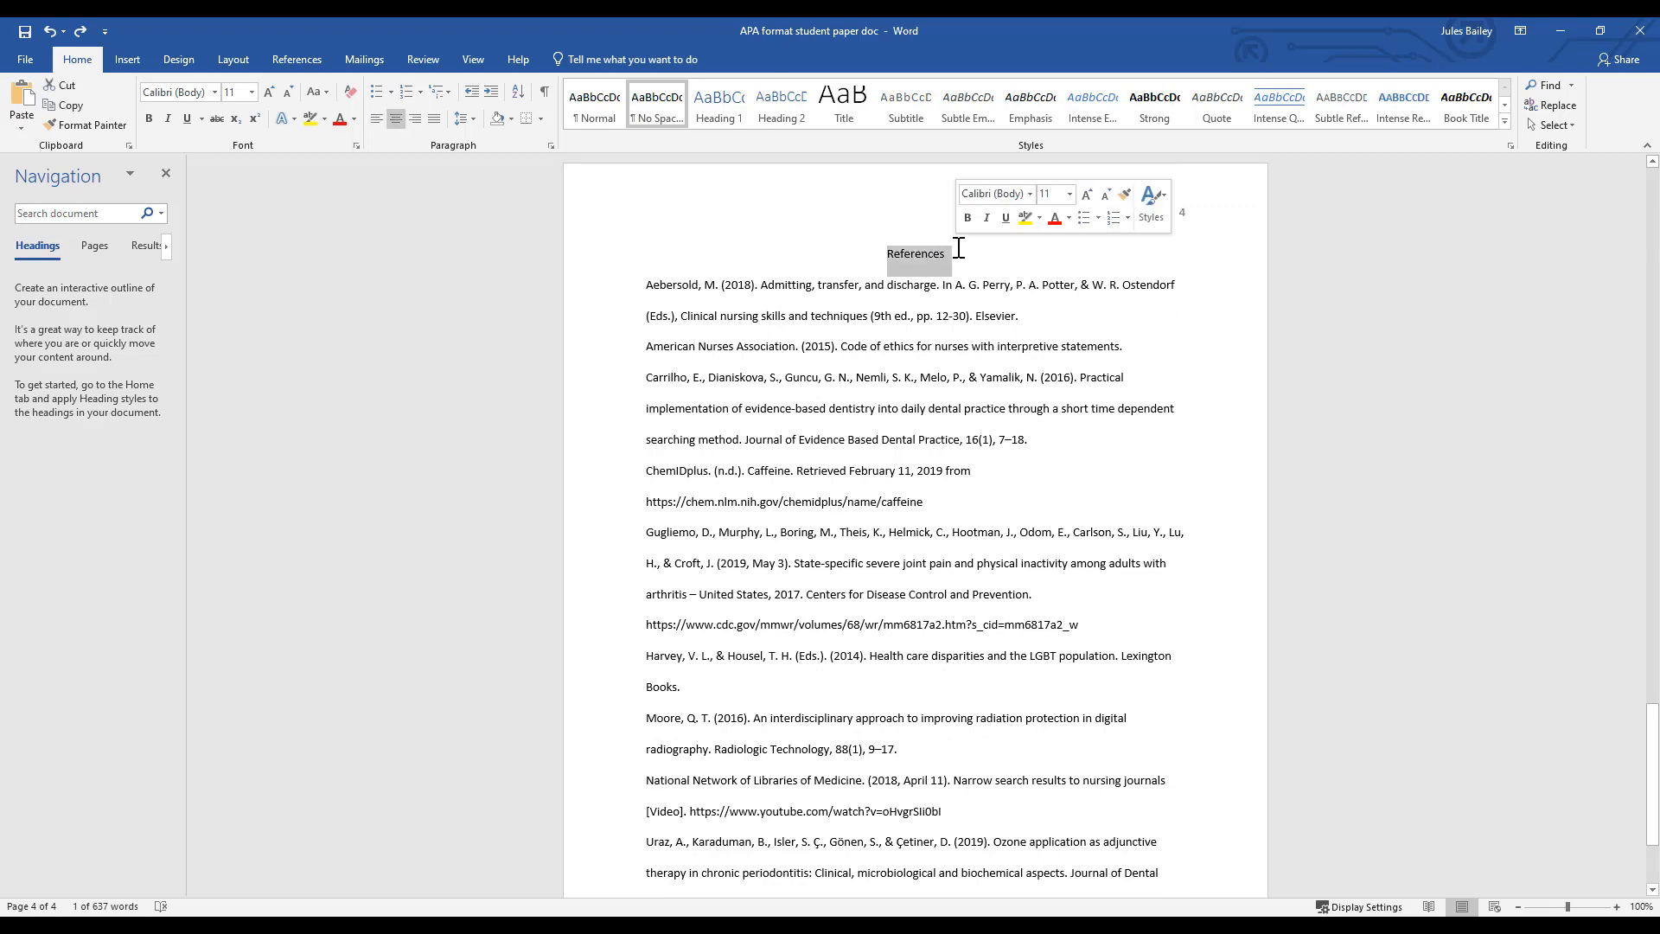
left_click(969, 251)
scroll(864, 244, "down", 2)
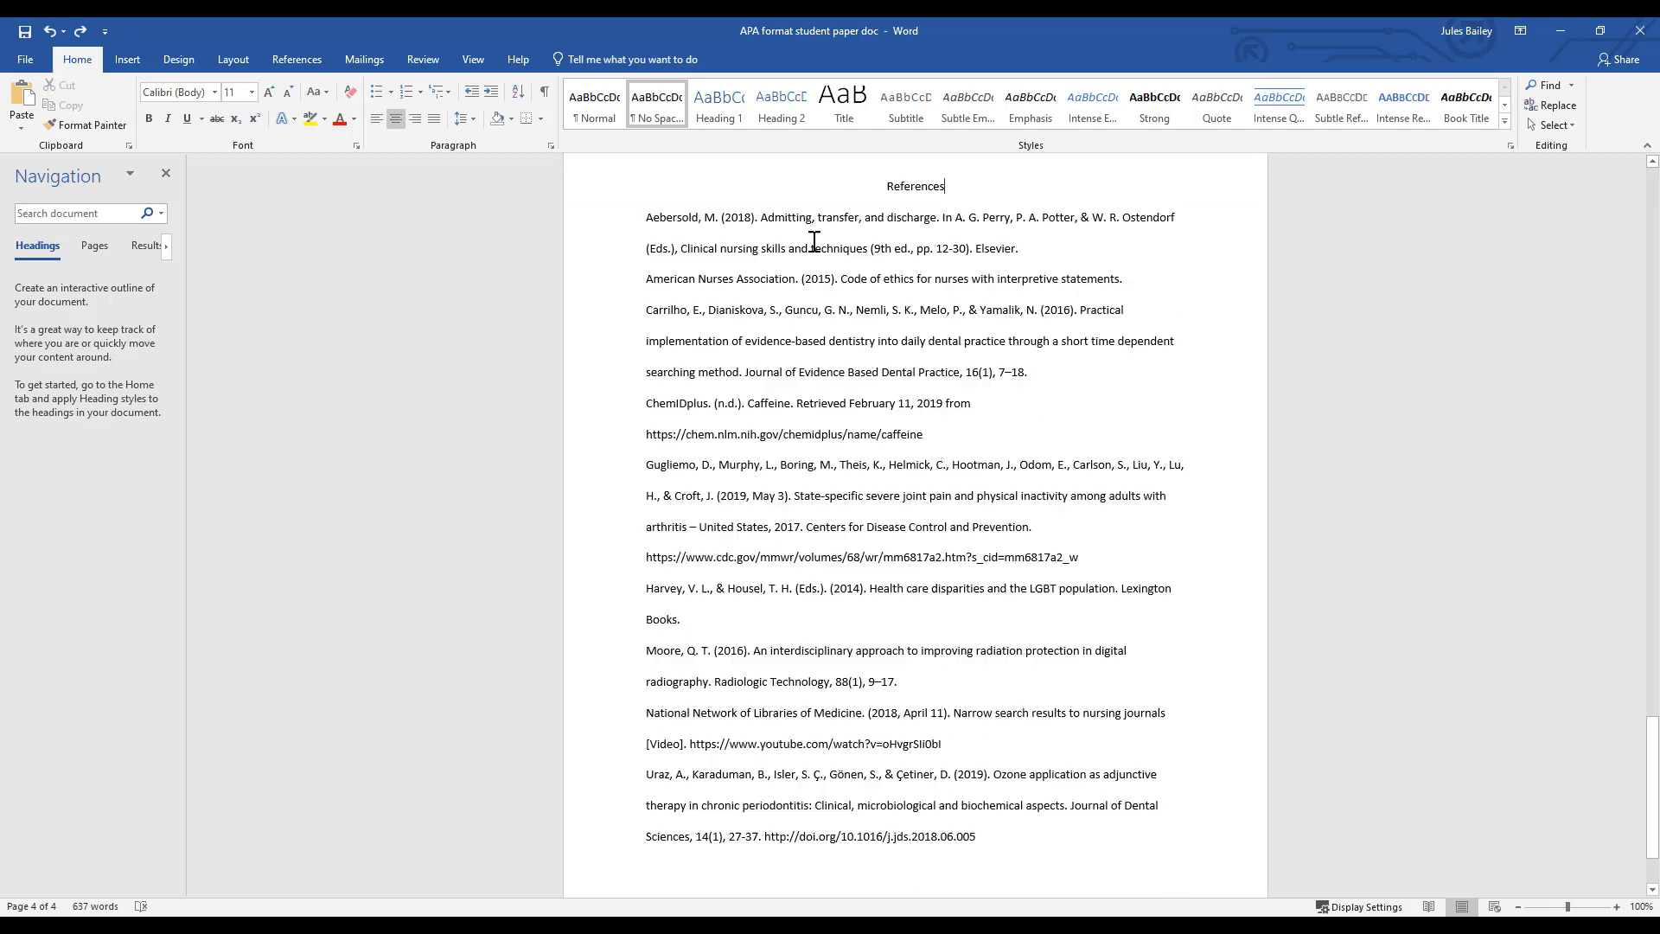
- Apply a 0.5" hanging indent to all entries in the reference list
left_click(648, 219)
left_click_drag(648, 216, 983, 845)
right_click(884, 574)
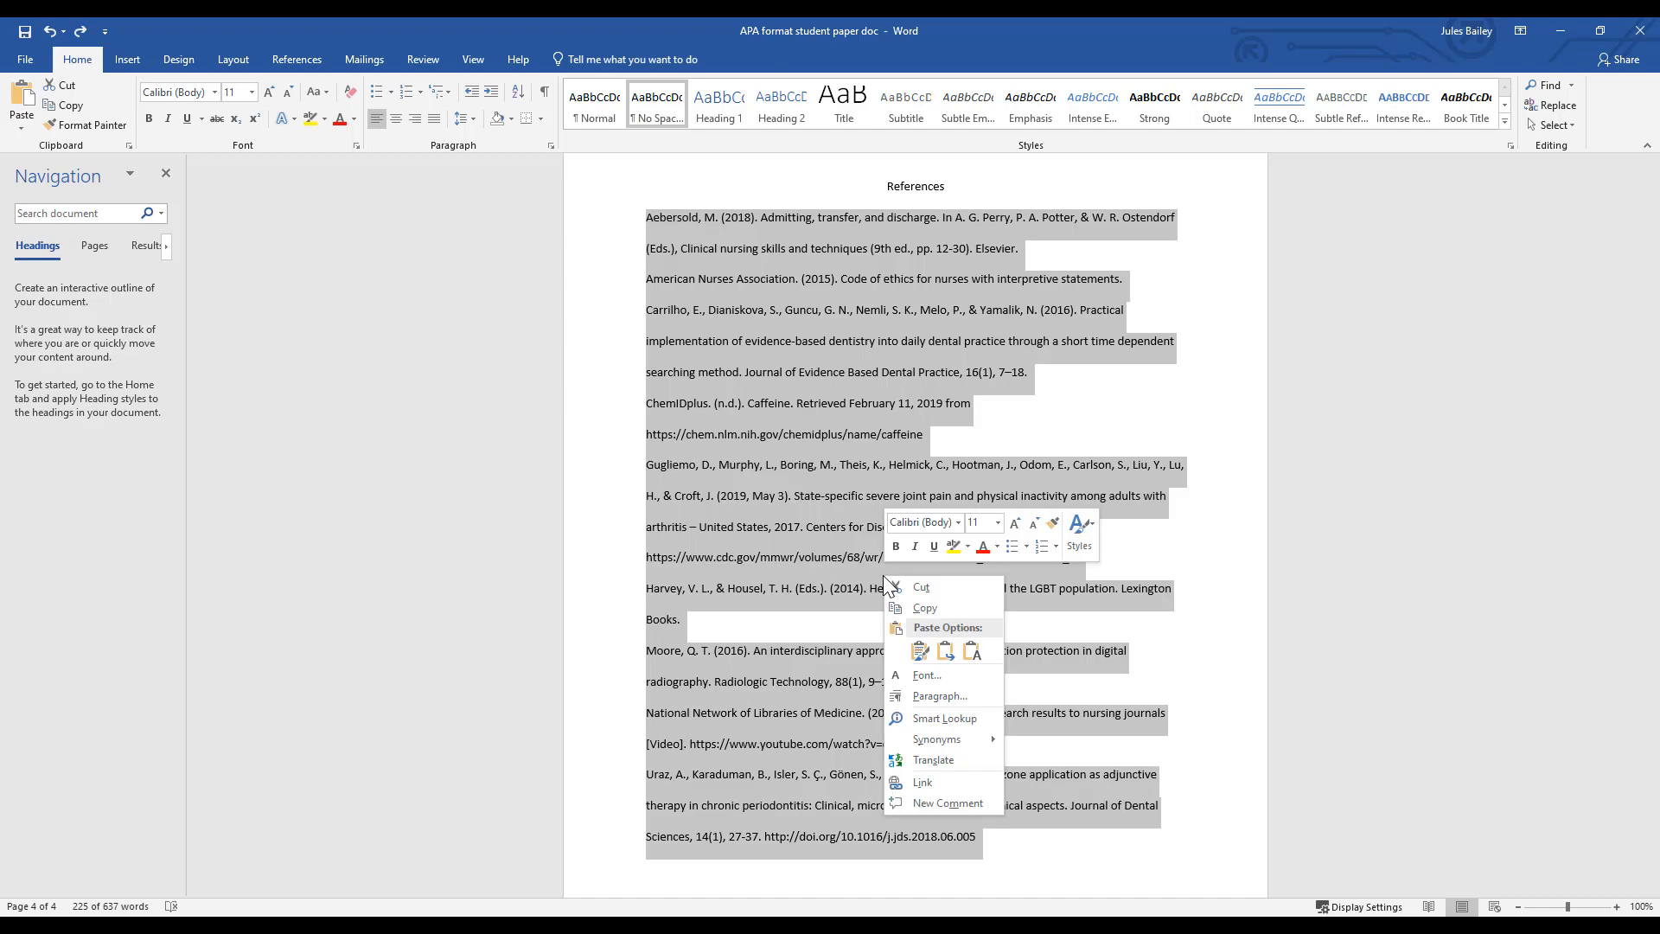
left_click(939, 695)
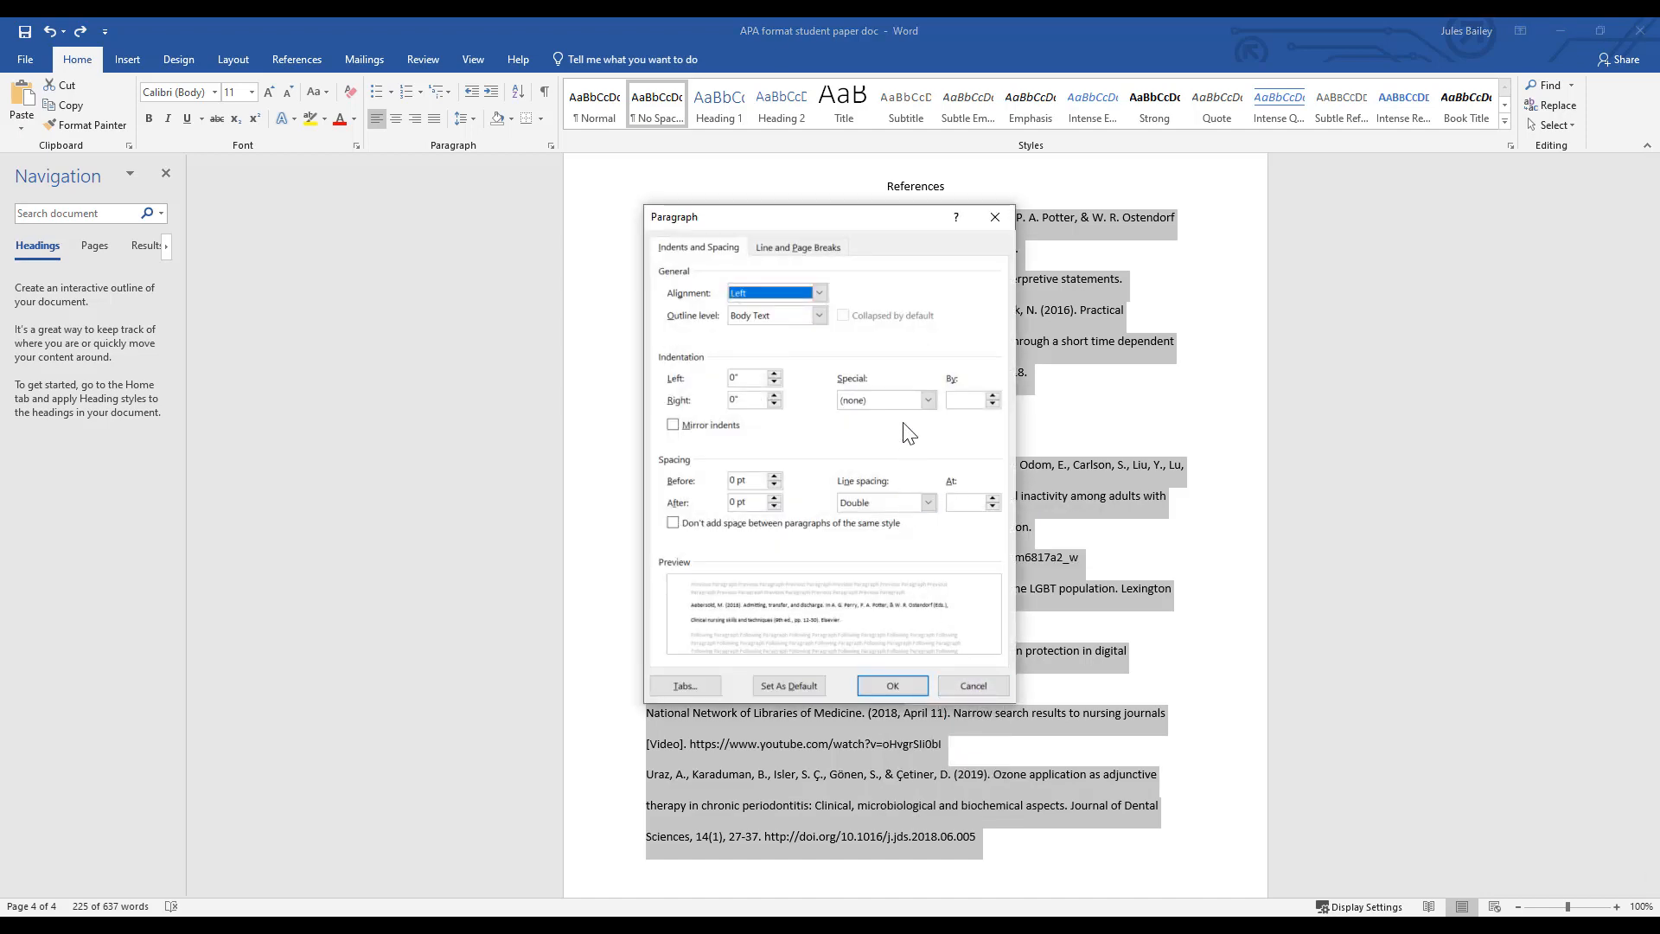
left_click(902, 397)
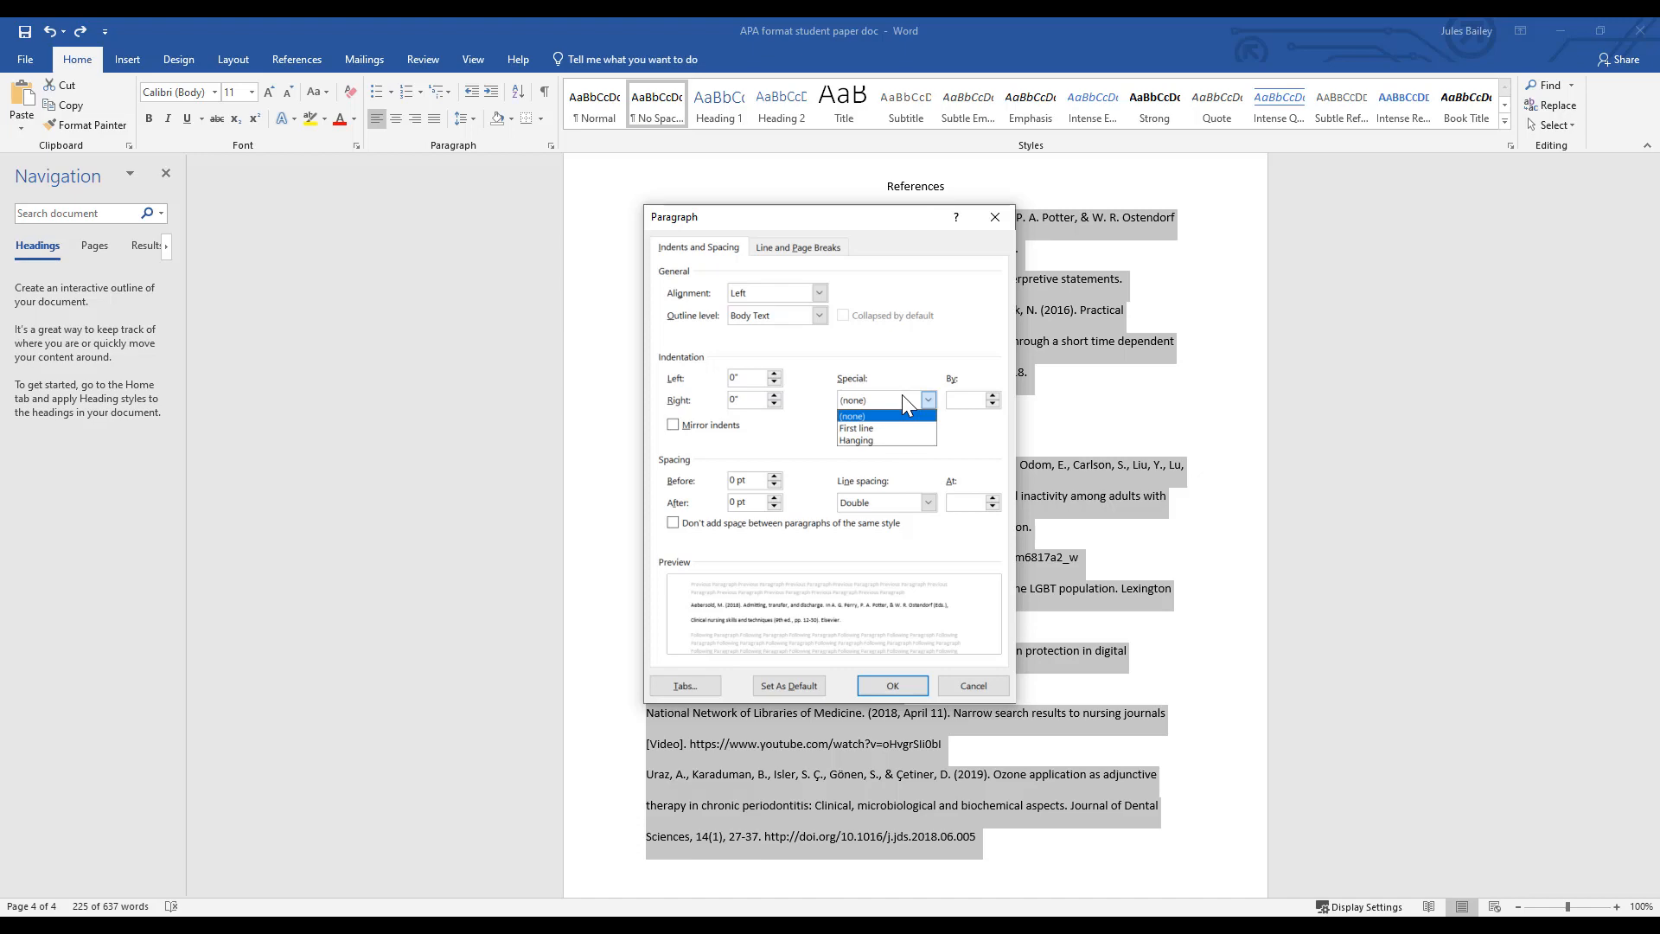
left_click(892, 440)
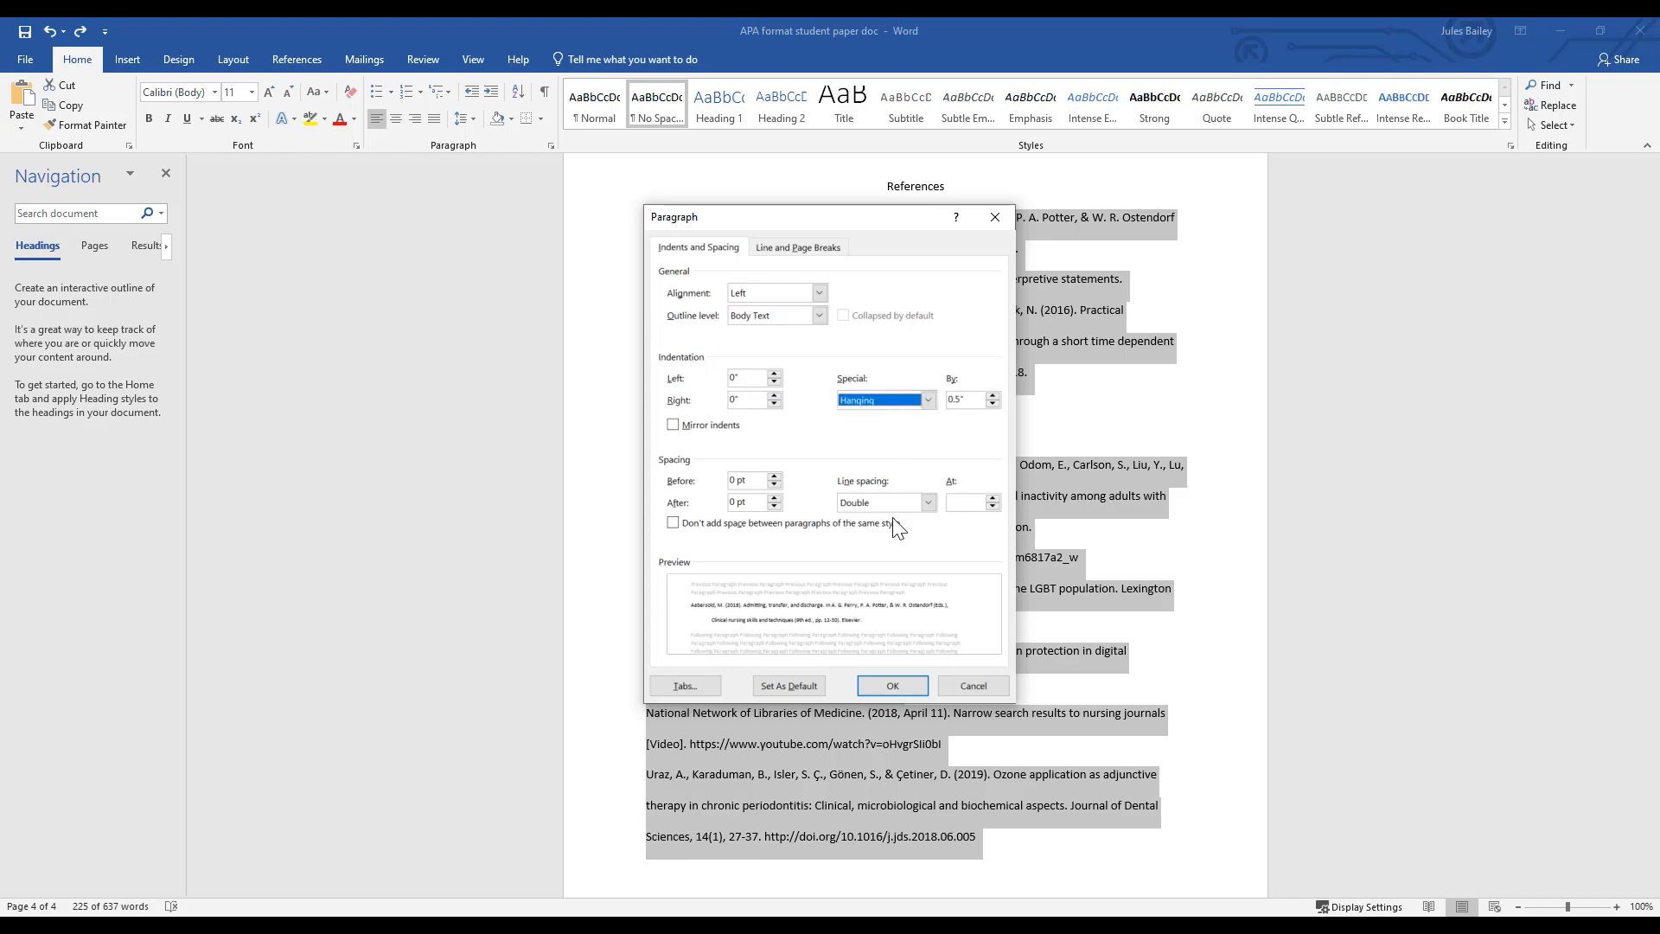
left_click(892, 683)
left_click(893, 681)
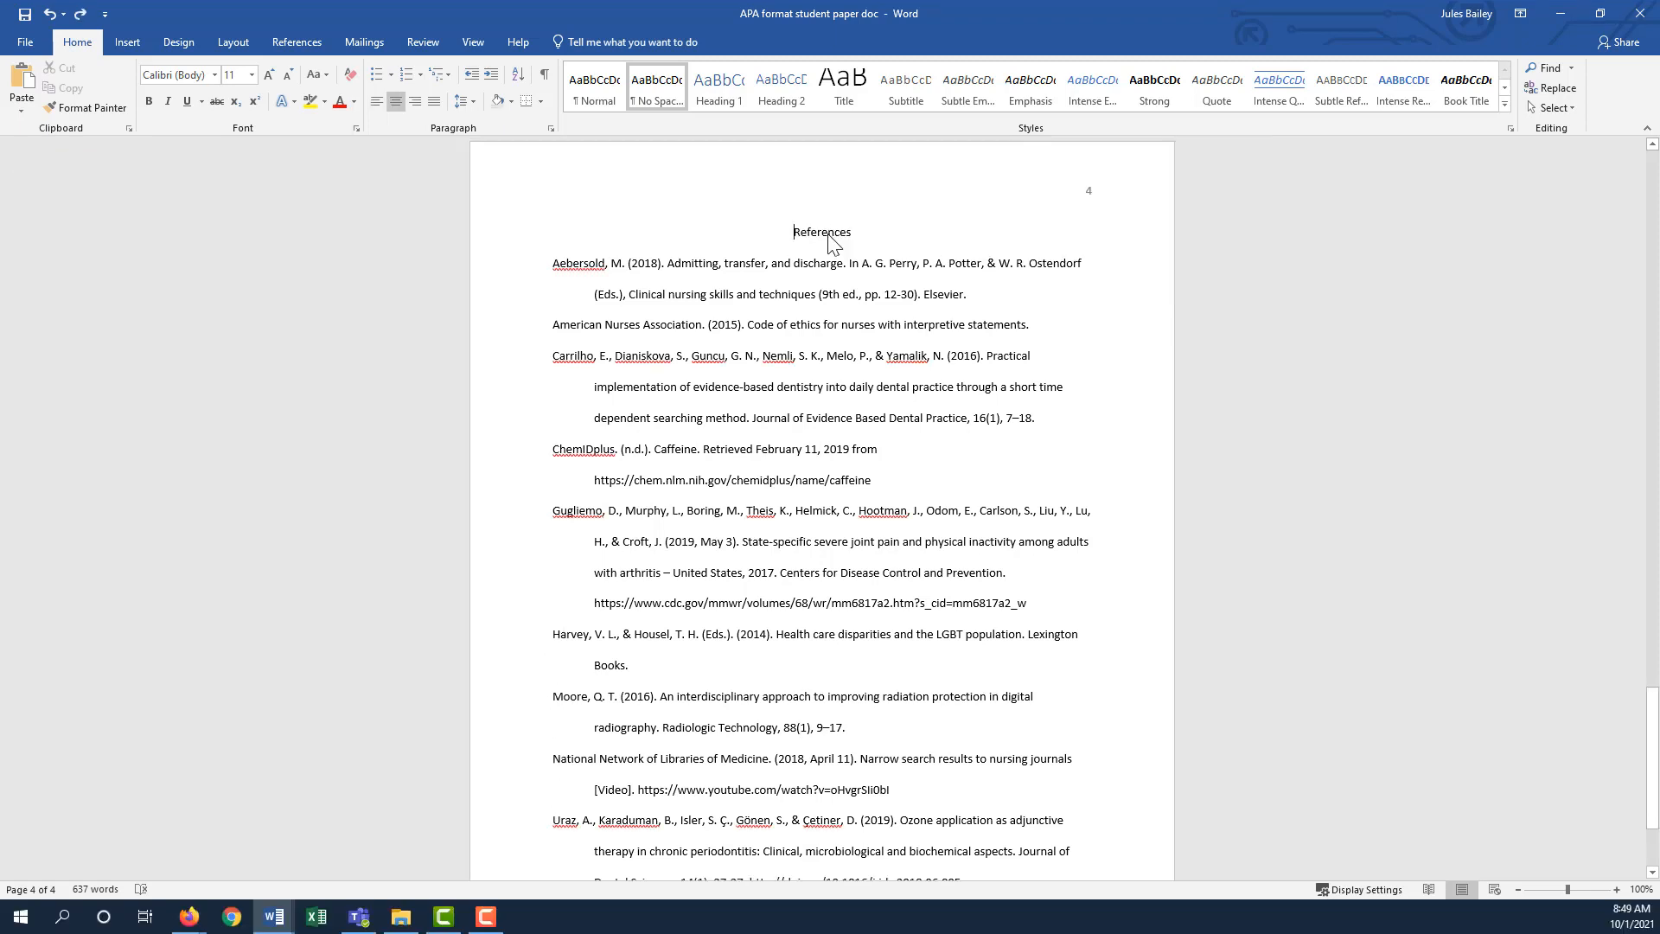
- Make the References heading bold
double_click(826, 233)
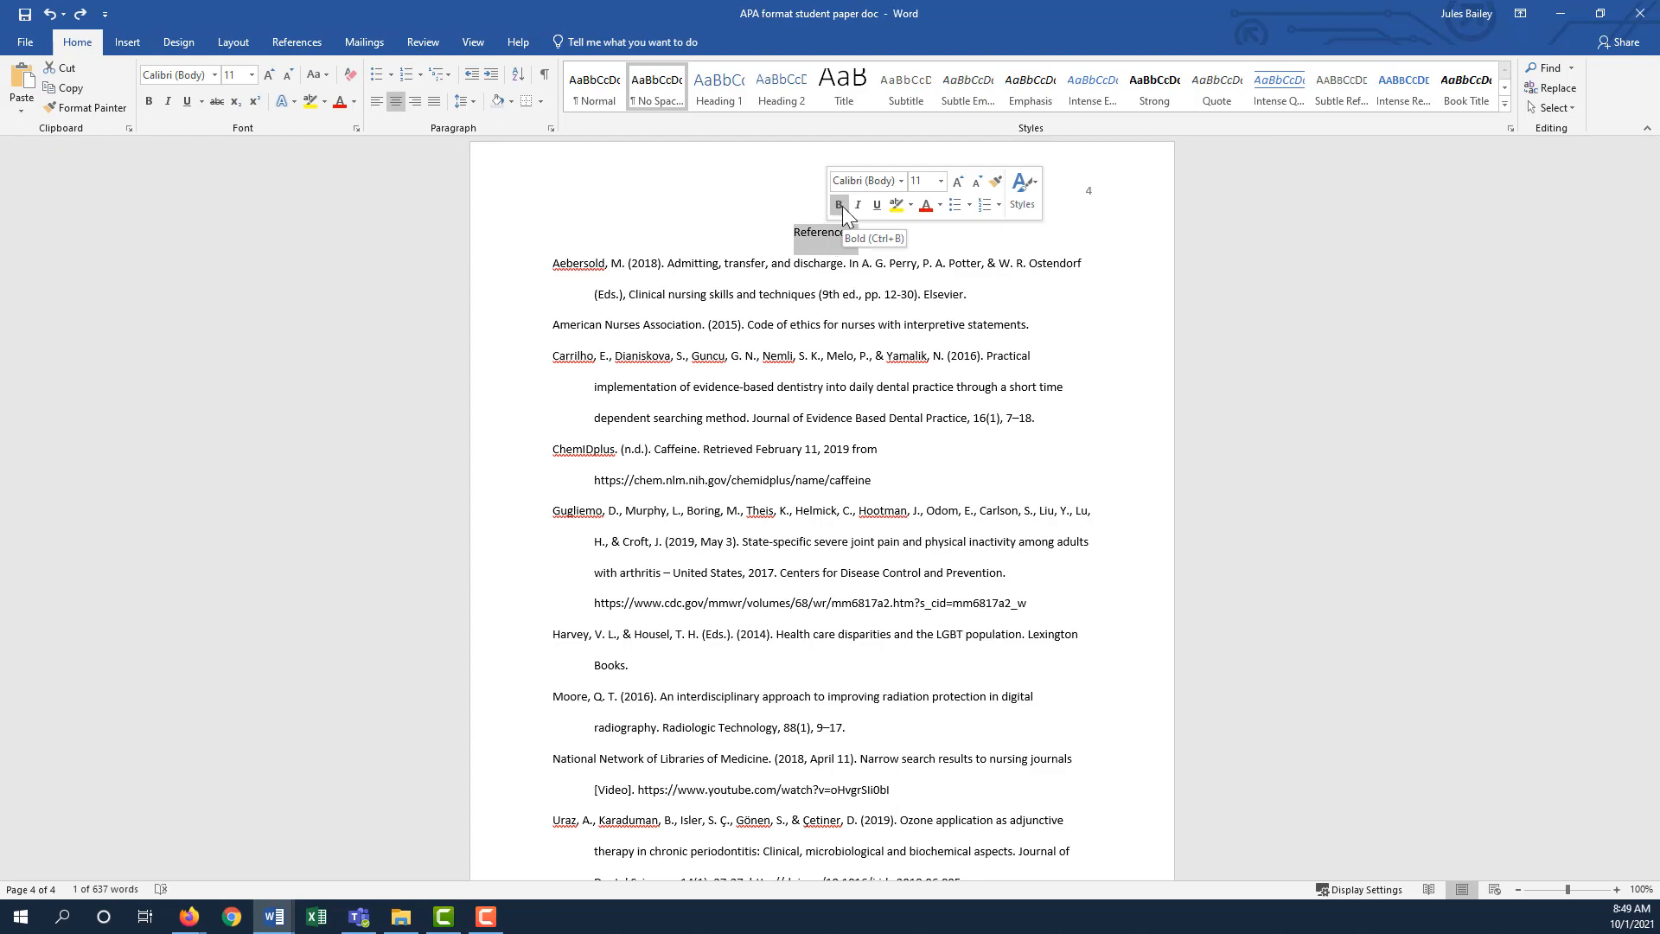
left_click(838, 205)
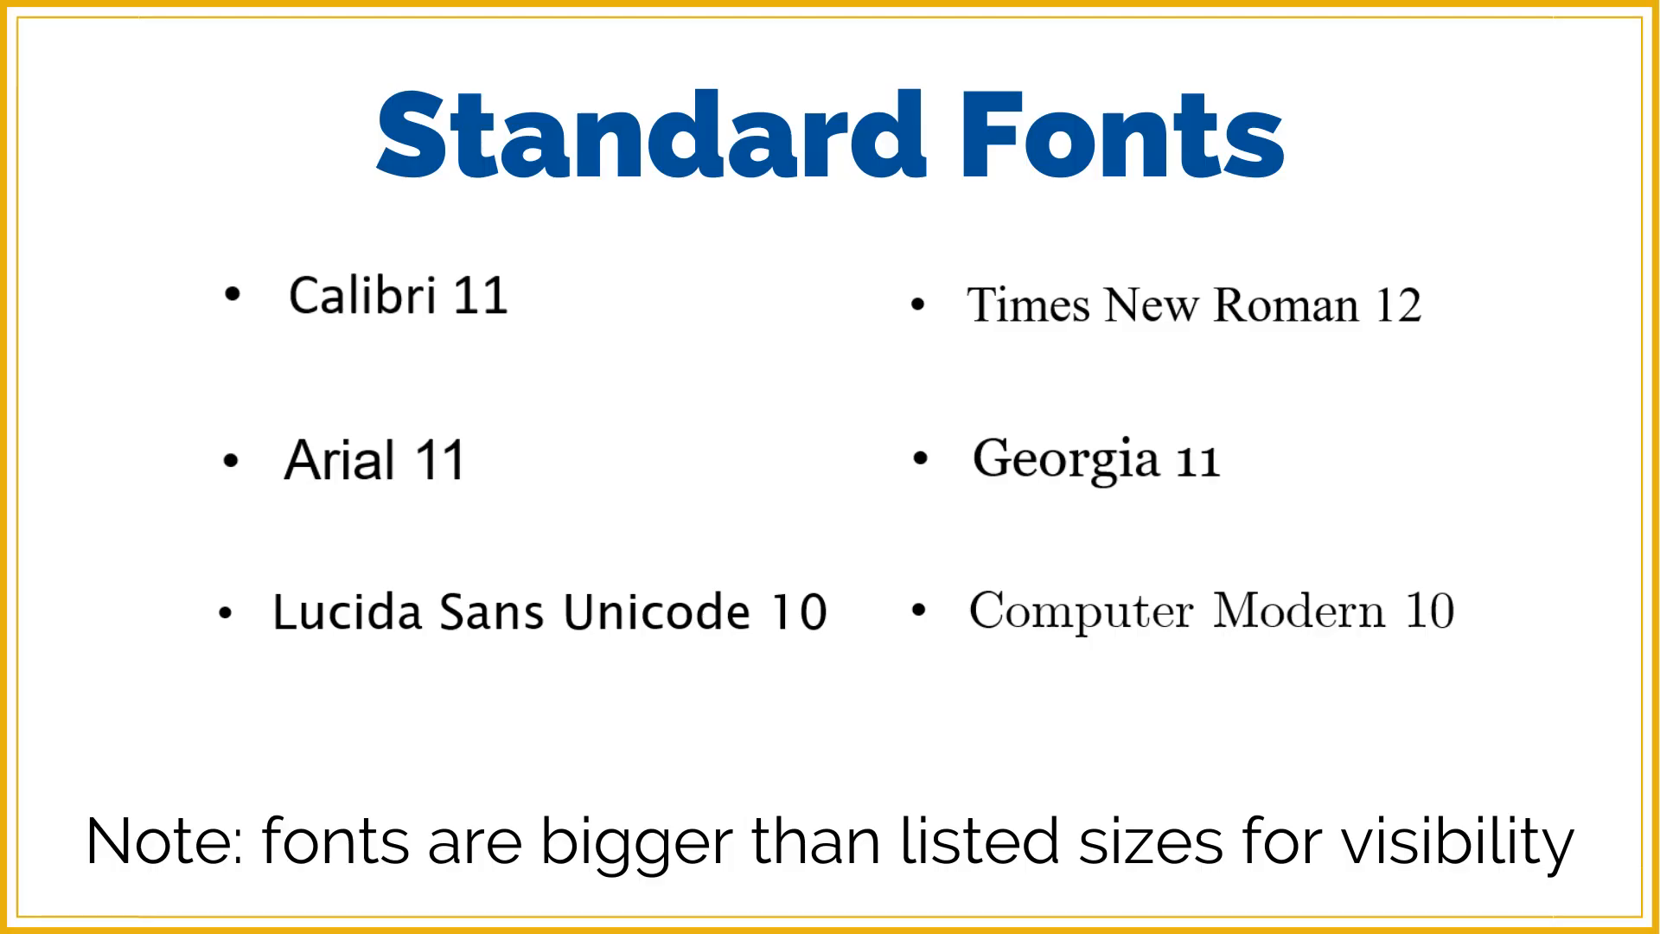